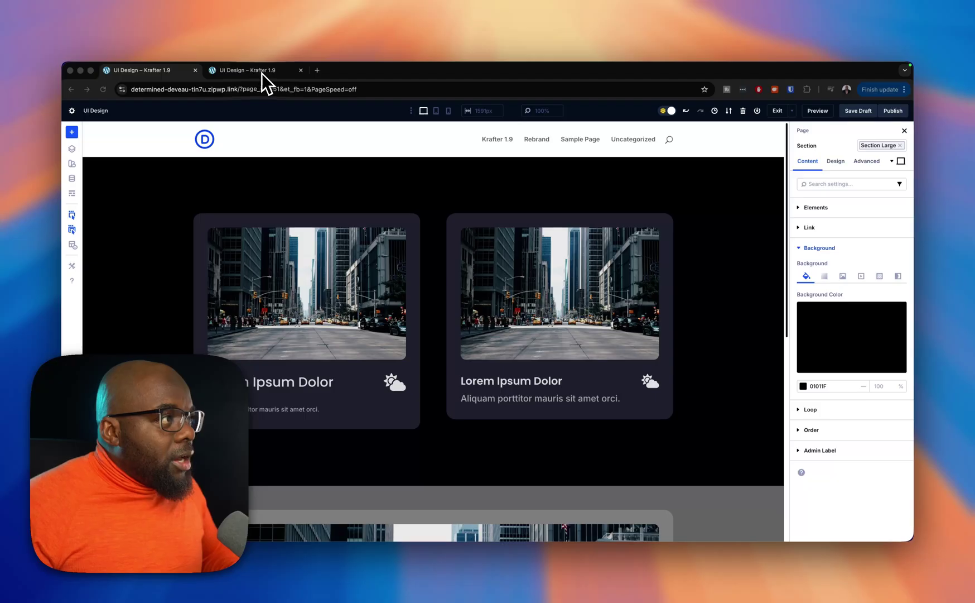
# Narrow the DevTools page preview from about 1599px to 634px wide so the cards stack into one column.
pyautogui.click(261, 72)
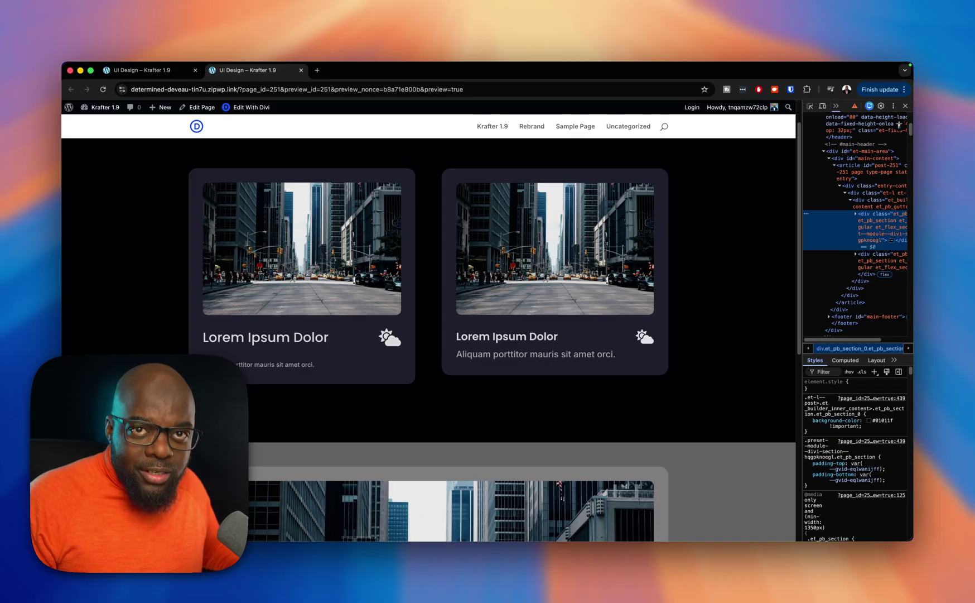
pyautogui.moveTo(804, 333); pyautogui.dragTo(774, 332)
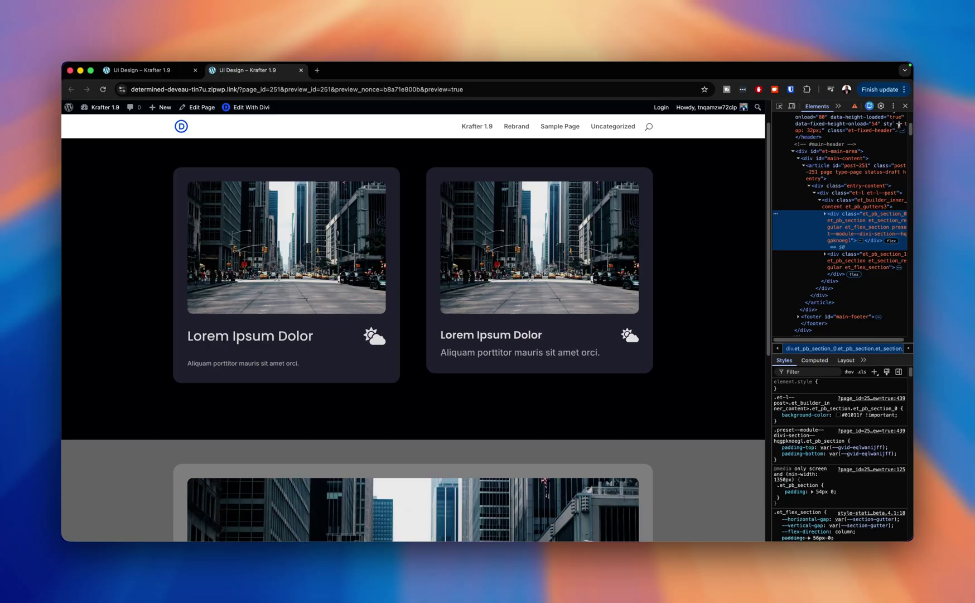
pyautogui.moveTo(771, 332); pyautogui.dragTo(590, 361)
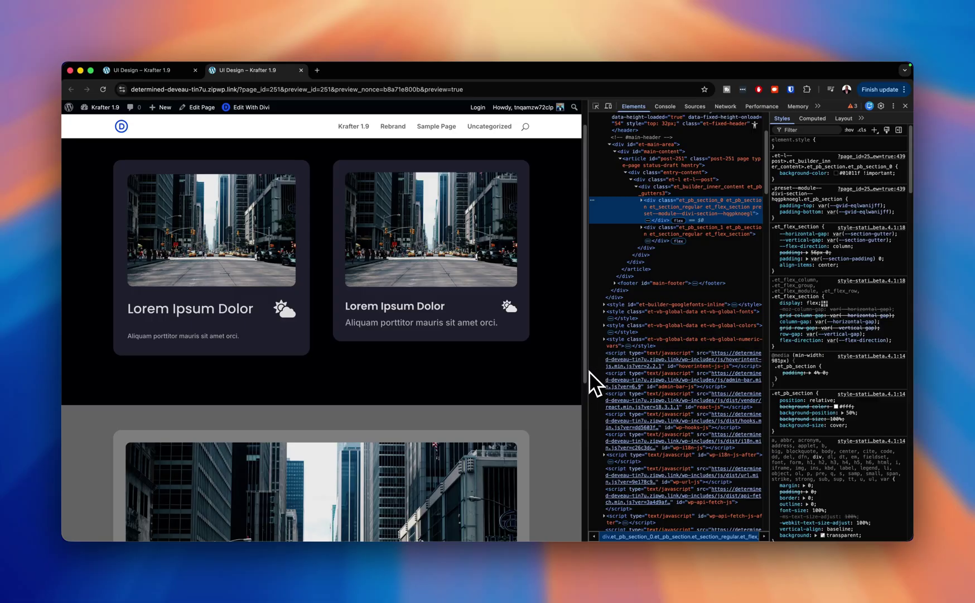
pyautogui.moveTo(589, 371); pyautogui.dragTo(499, 375)
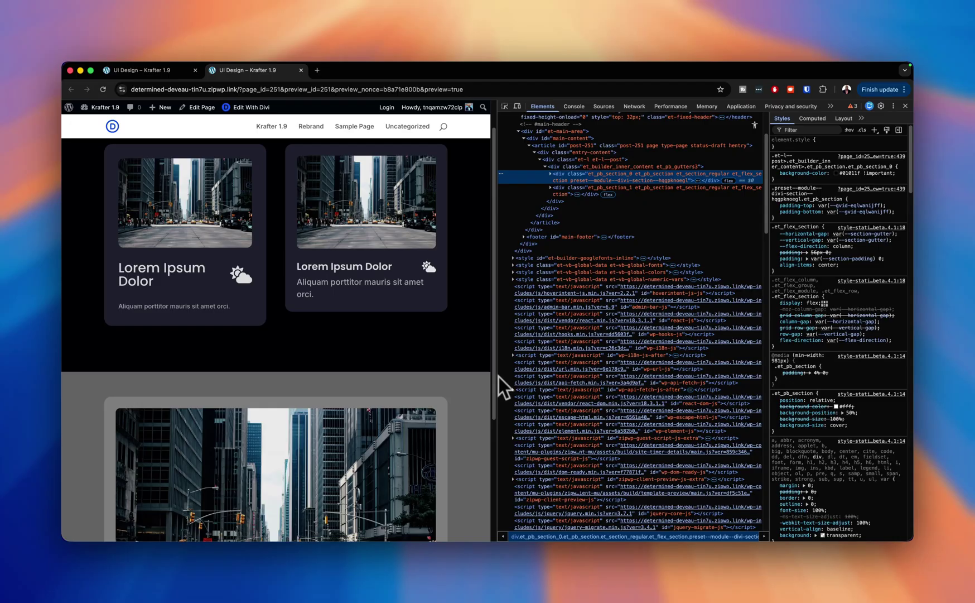
pyautogui.moveTo(499, 377); pyautogui.dragTo(275, 381)
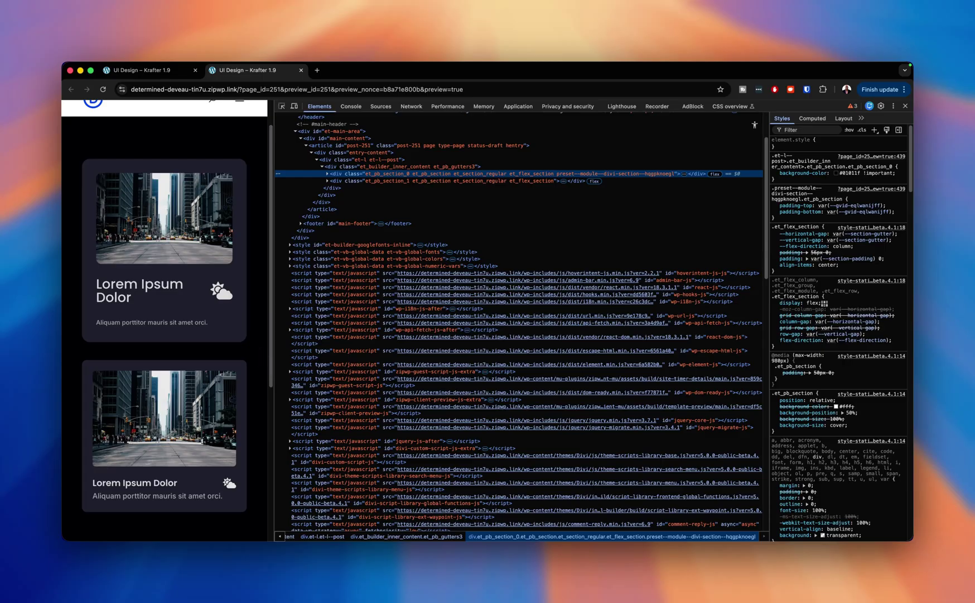
pyautogui.scroll(-3, 260, 350)
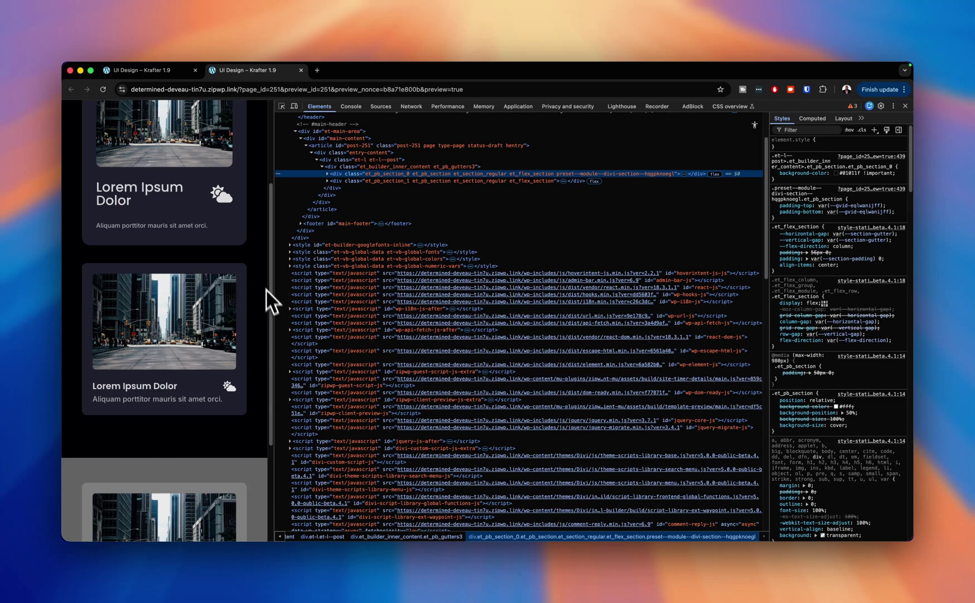
pyautogui.click(170, 76)
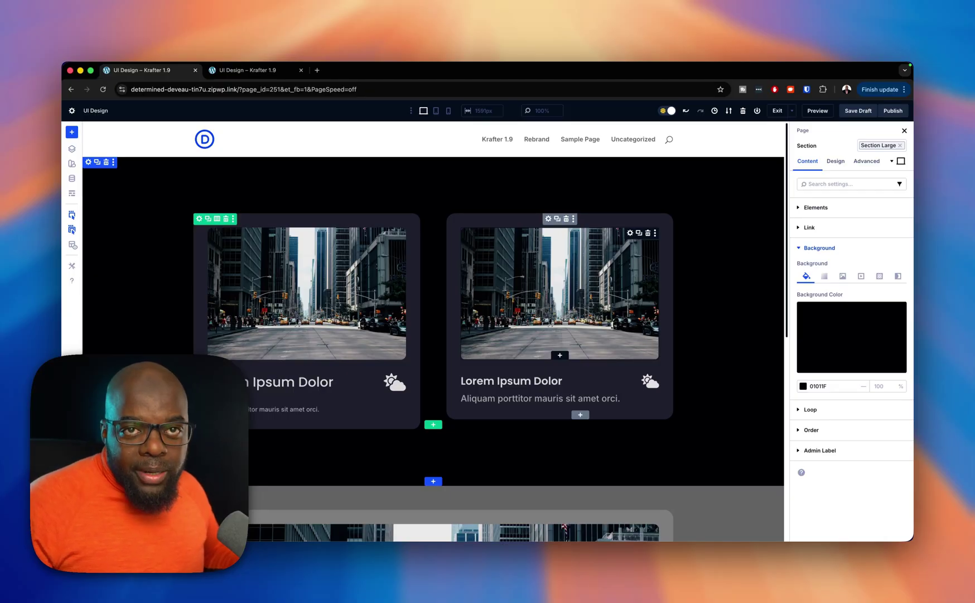
# Trash the right-hand card group, leaving the second column of the dark section empty.
pyautogui.click(569, 220)
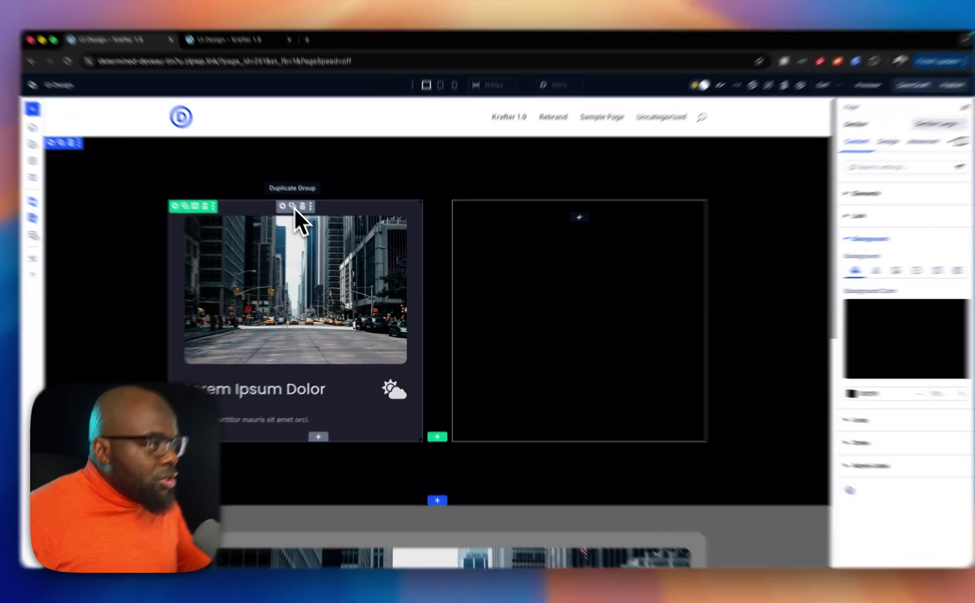
# Copy the left image card group and paste it into the empty right column.
pyautogui.click(292, 206)
pyautogui.click(282, 206)
pyautogui.press('super+z')
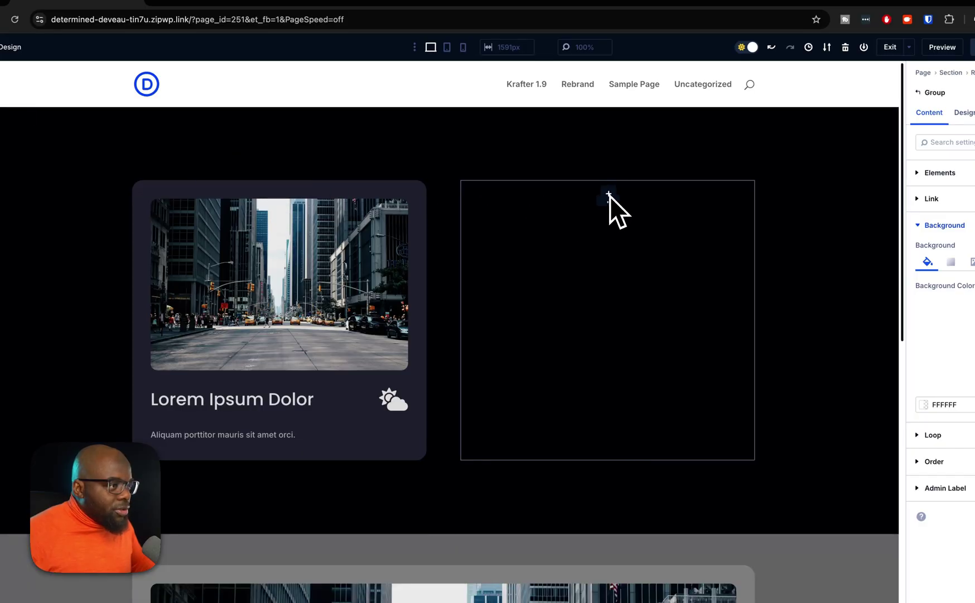
pyautogui.click(609, 194)
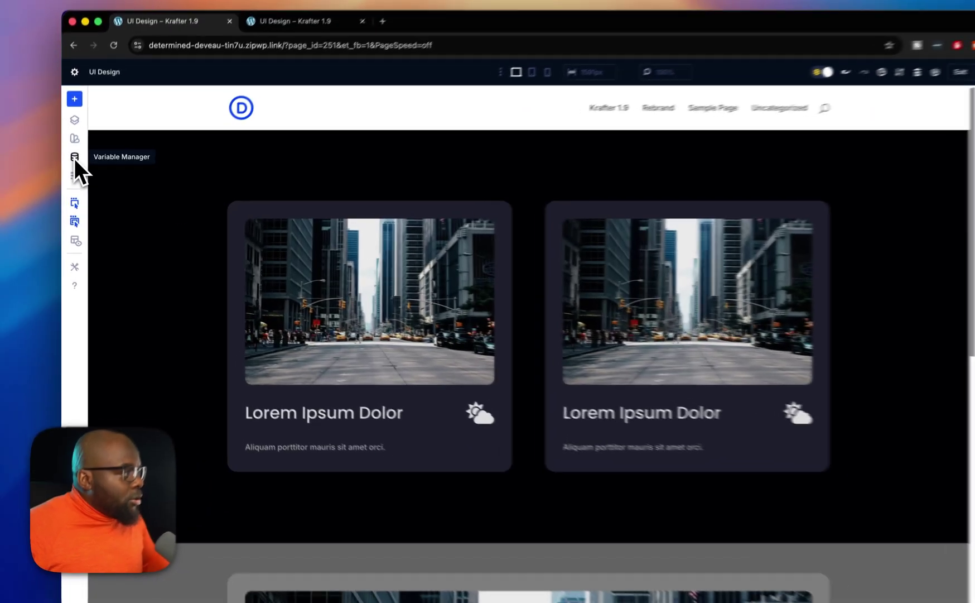
pyautogui.click(74, 158)
pyautogui.click(150, 125)
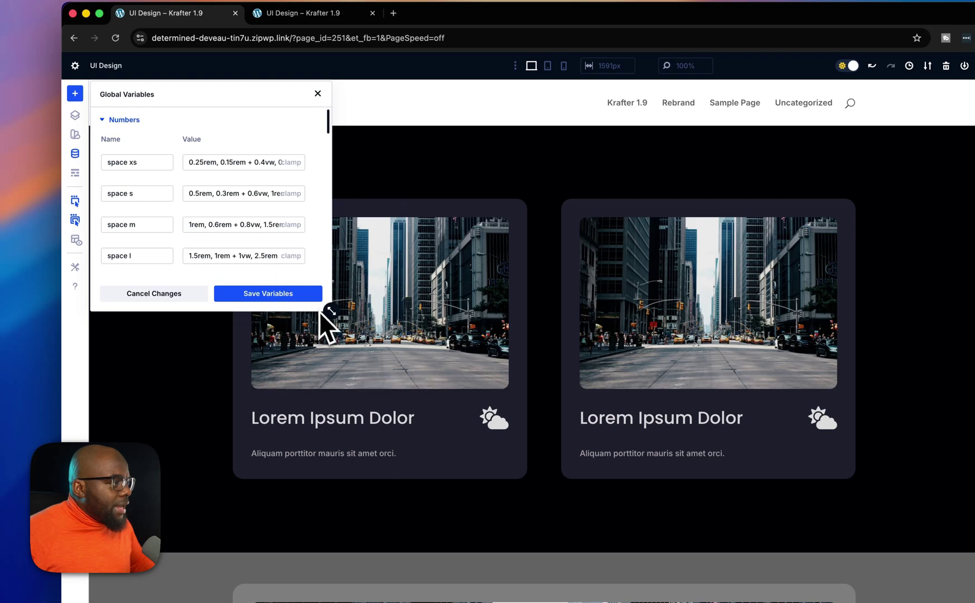
pyautogui.moveTo(328, 312); pyautogui.dragTo(341, 516)
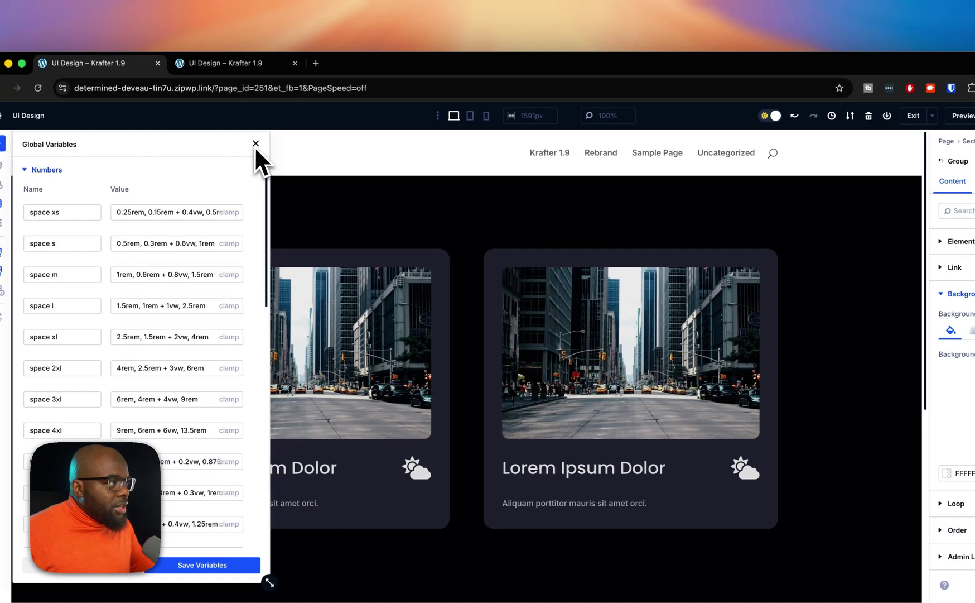
pyautogui.click(333, 88)
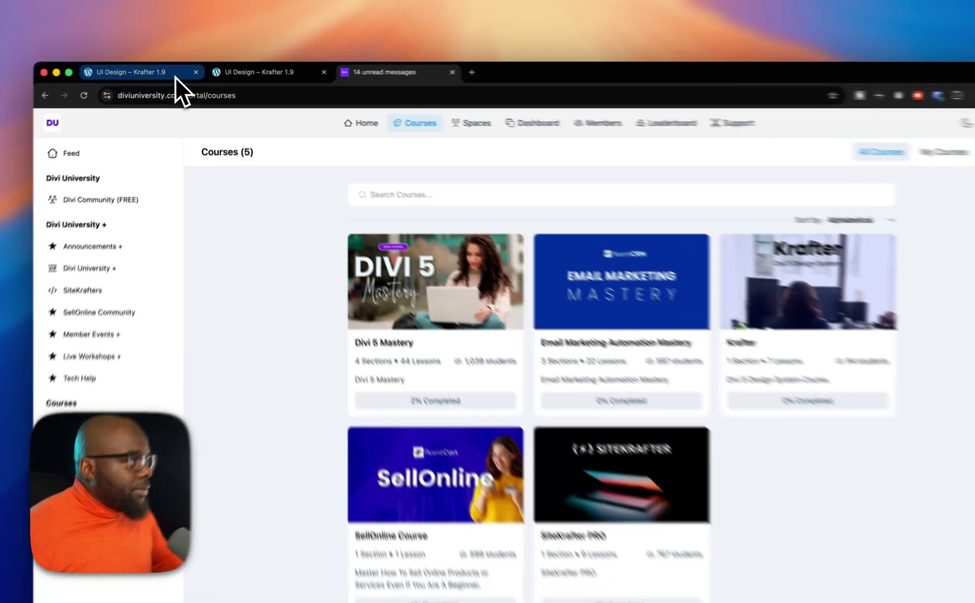
# Leave the Divi University courses tab and return to the Divi 5 builder tab.
pyautogui.click(178, 73)
# Reset the right card group's padding, 18px and 12px corner radii, and icon size to defaults.
pyautogui.click(655, 265)
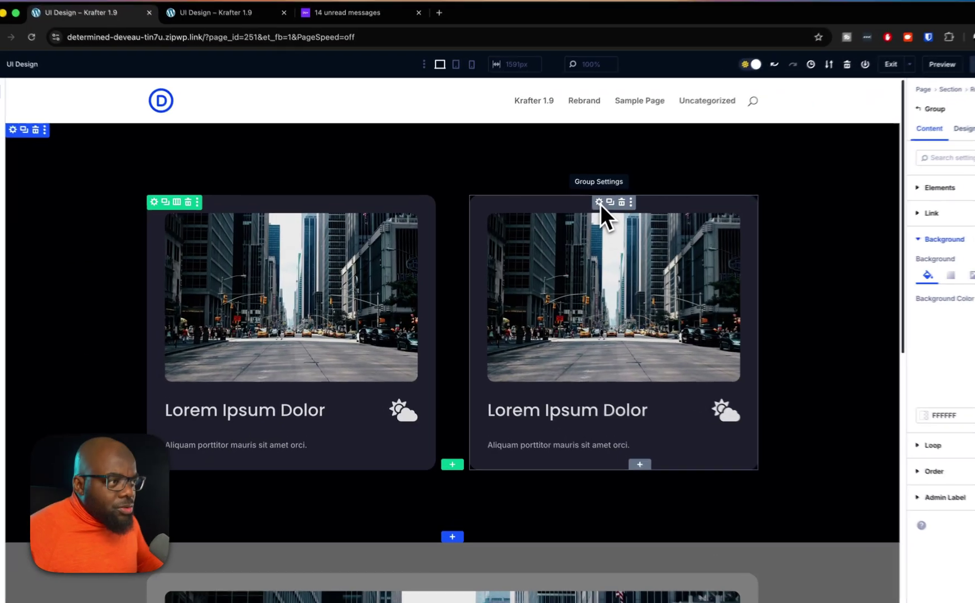
pyautogui.rightClick(548, 219)
pyautogui.moveTo(653, 369)
pyautogui.click(646, 387)
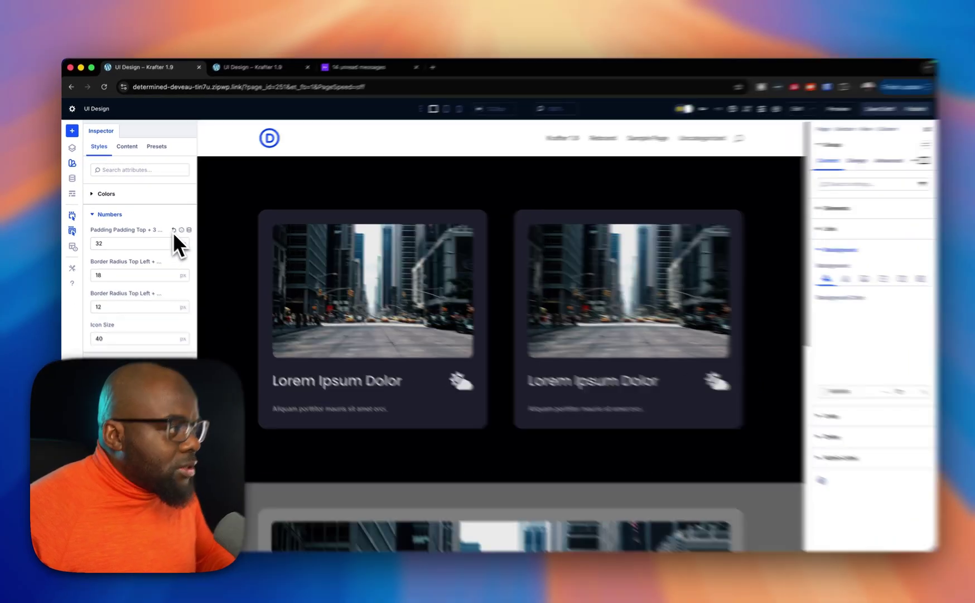
pyautogui.click(170, 229)
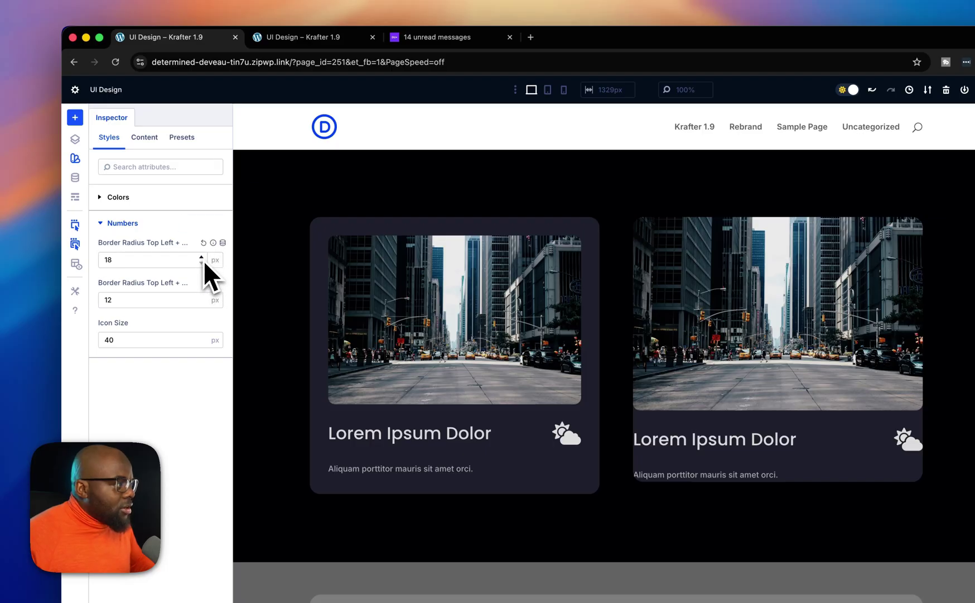
pyautogui.click(203, 243)
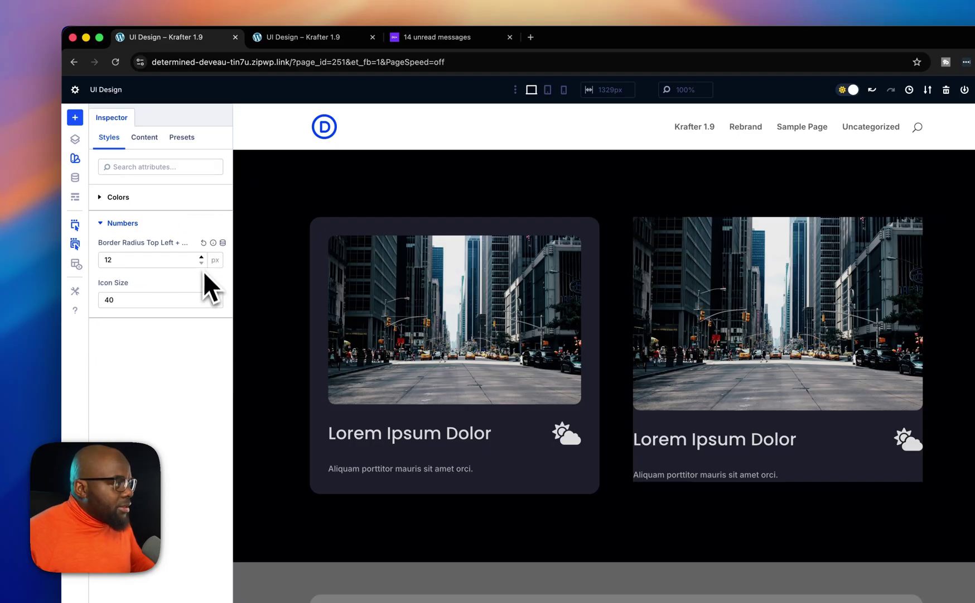
pyautogui.click(203, 243)
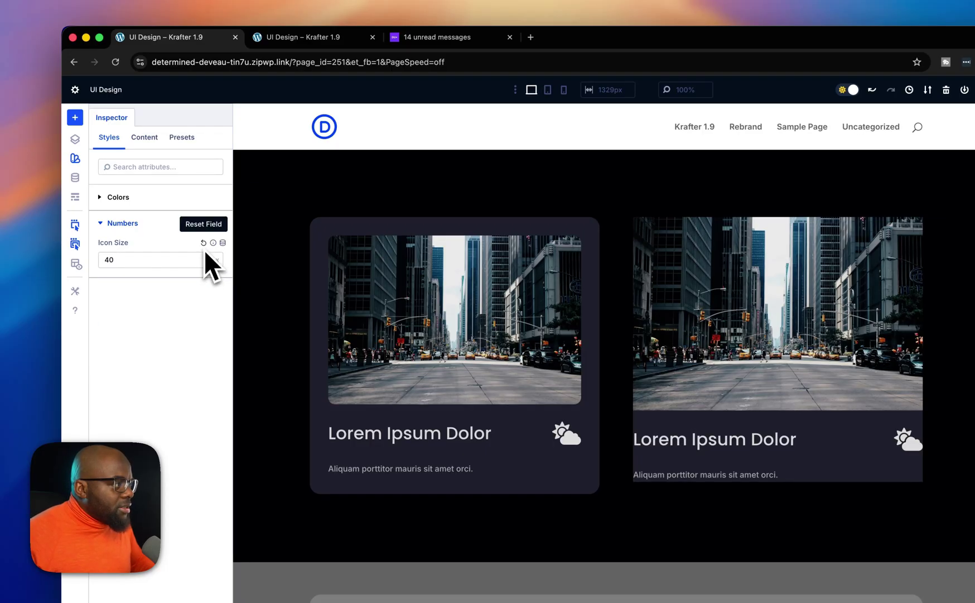
pyautogui.click(204, 244)
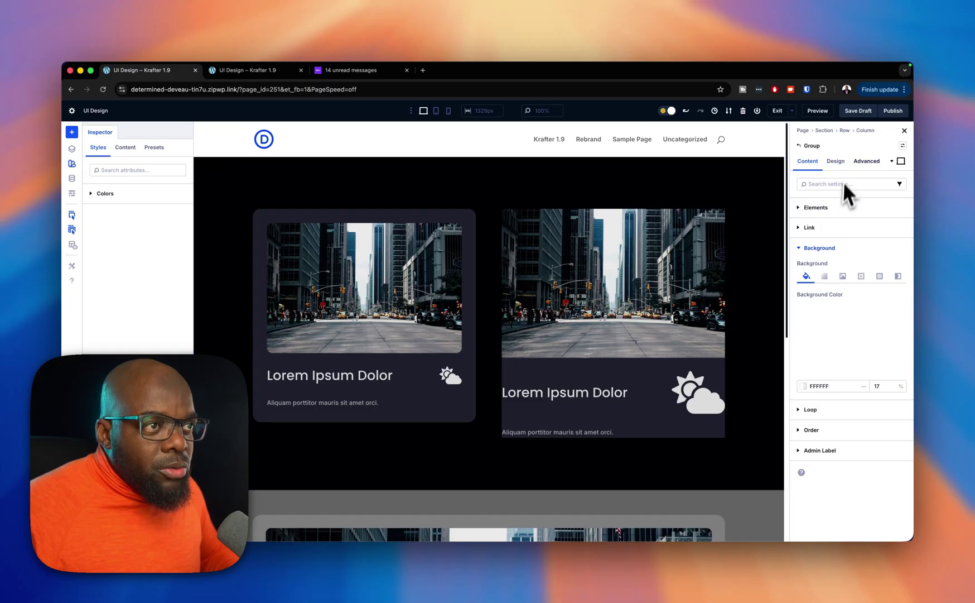
# Give the right card group the Padding L spacing preset and the Radius L border preset.
pyautogui.click(836, 161)
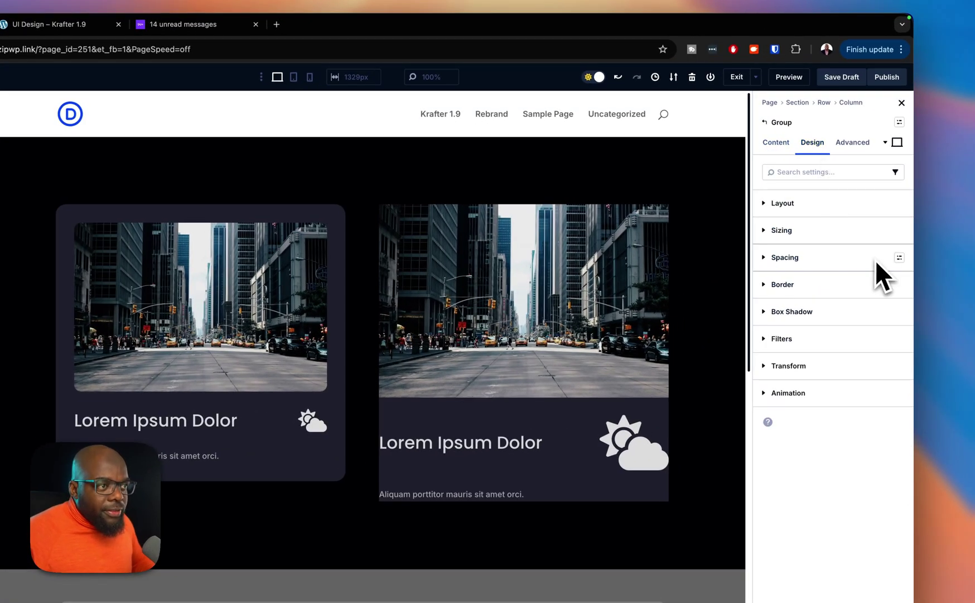
pyautogui.click(898, 259)
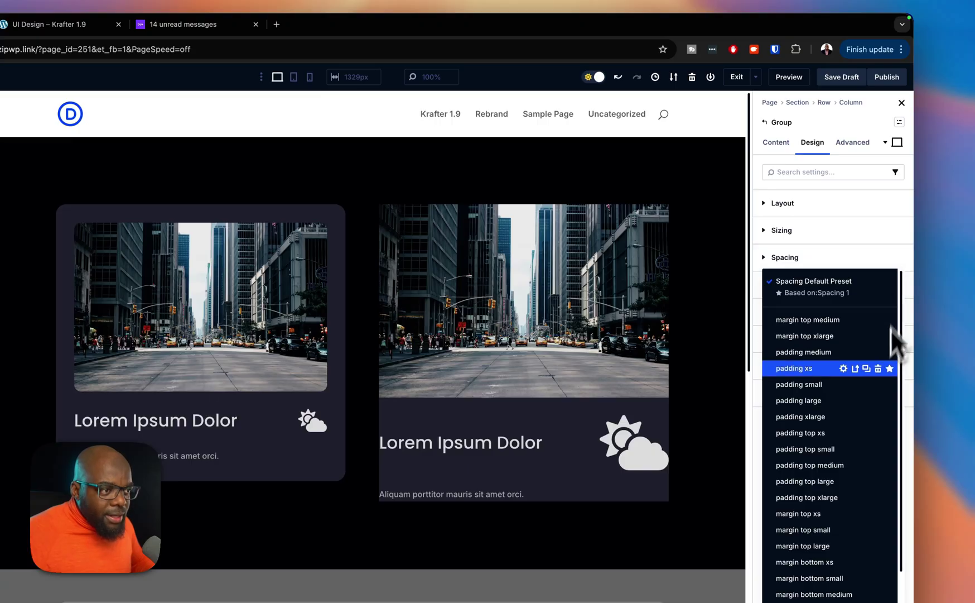
pyautogui.click(819, 400)
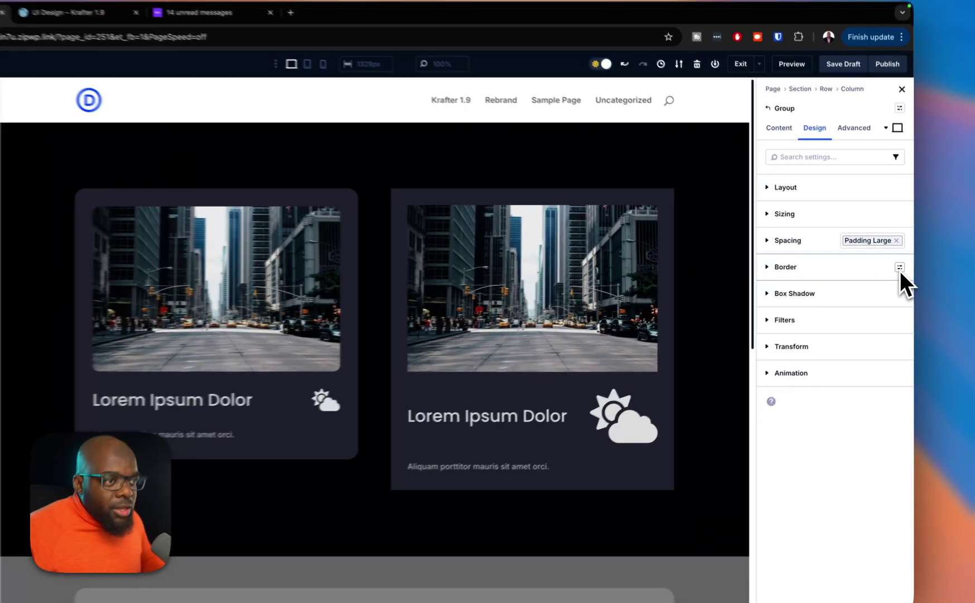
pyautogui.click(902, 270)
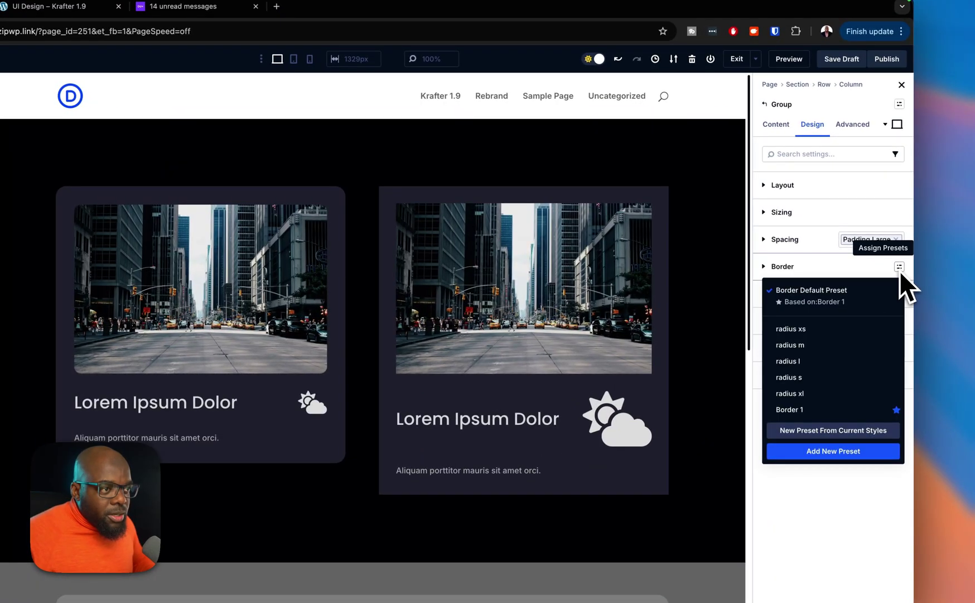
pyautogui.click(828, 346)
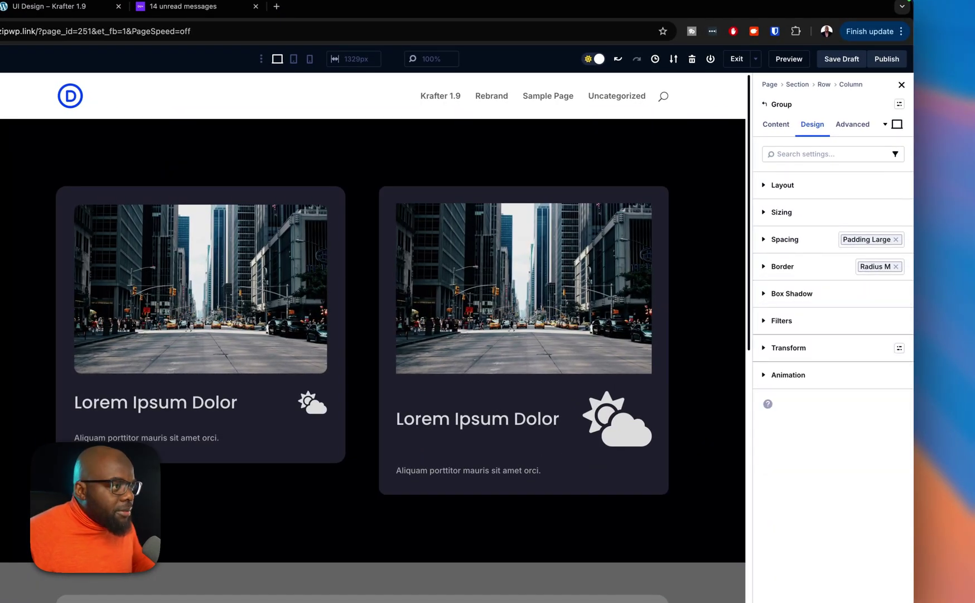
pyautogui.click(896, 266)
pyautogui.click(898, 267)
pyautogui.click(811, 361)
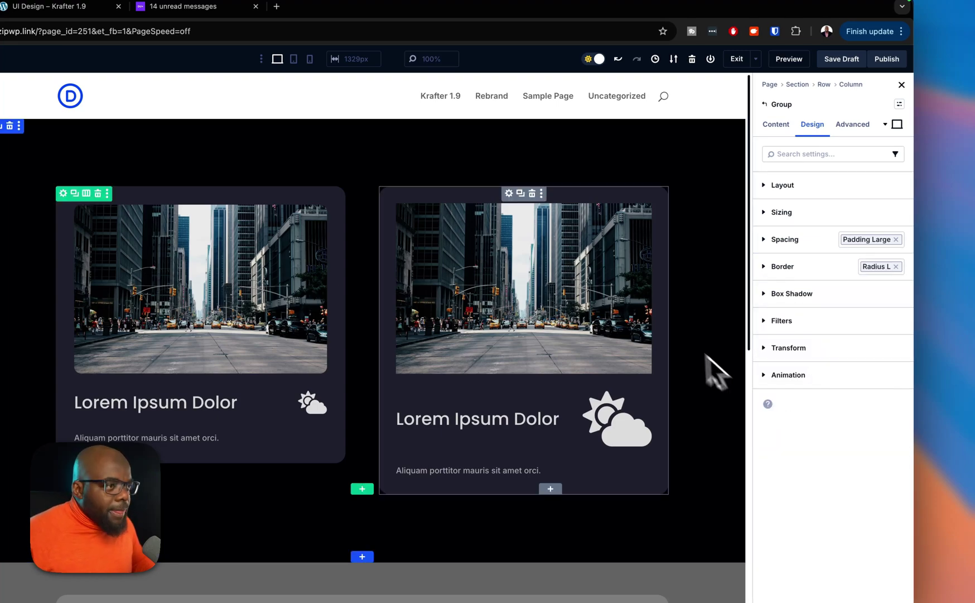
# Apply the Radius M border preset to the image in the duplicated card.
pyautogui.click(614, 211)
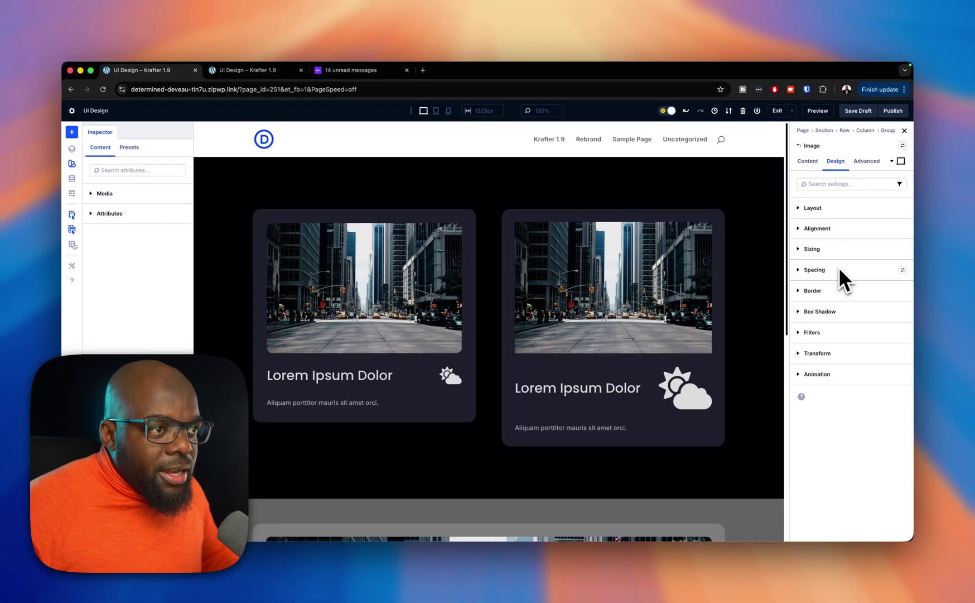
pyautogui.click(902, 290)
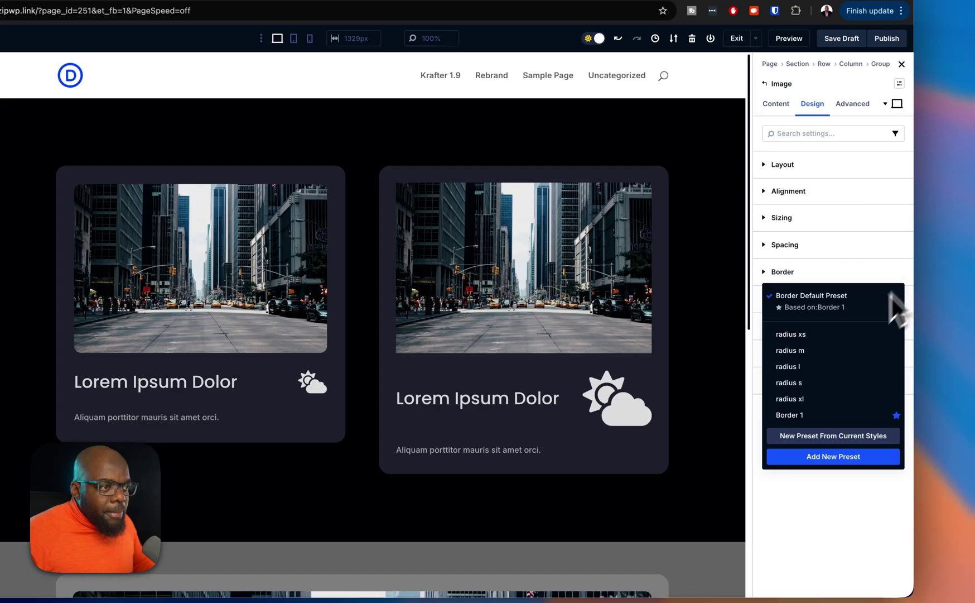
pyautogui.click(899, 273)
pyautogui.click(899, 274)
pyautogui.click(820, 350)
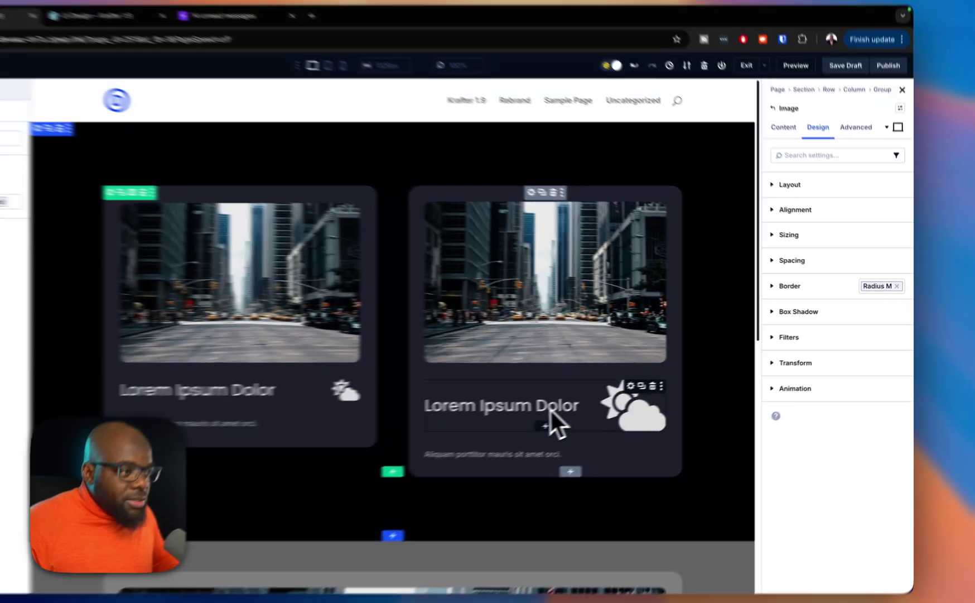
pyautogui.click(620, 390)
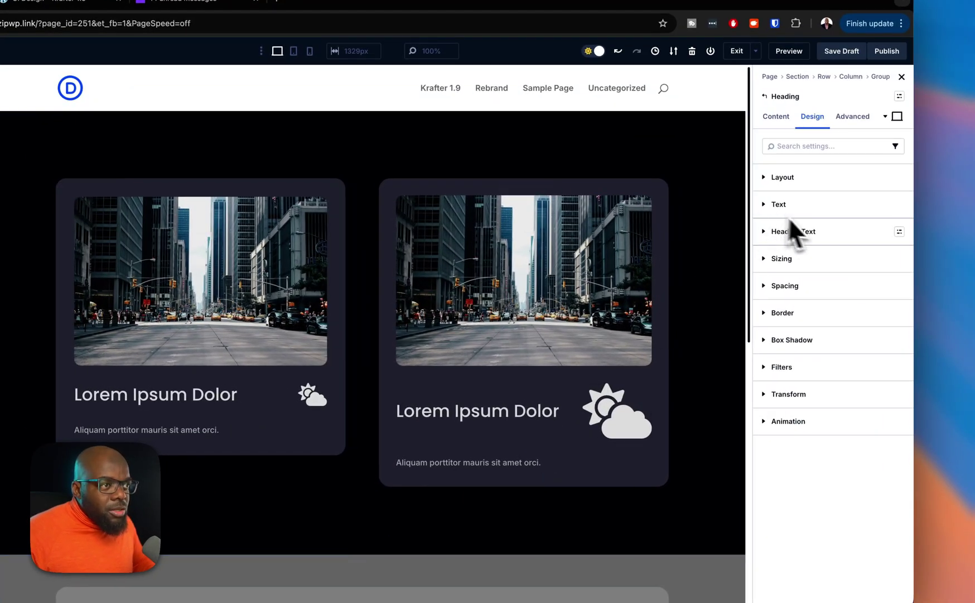
# Set the right card's heading level to H3 and apply the h3 heading text preset.
pyautogui.click(823, 234)
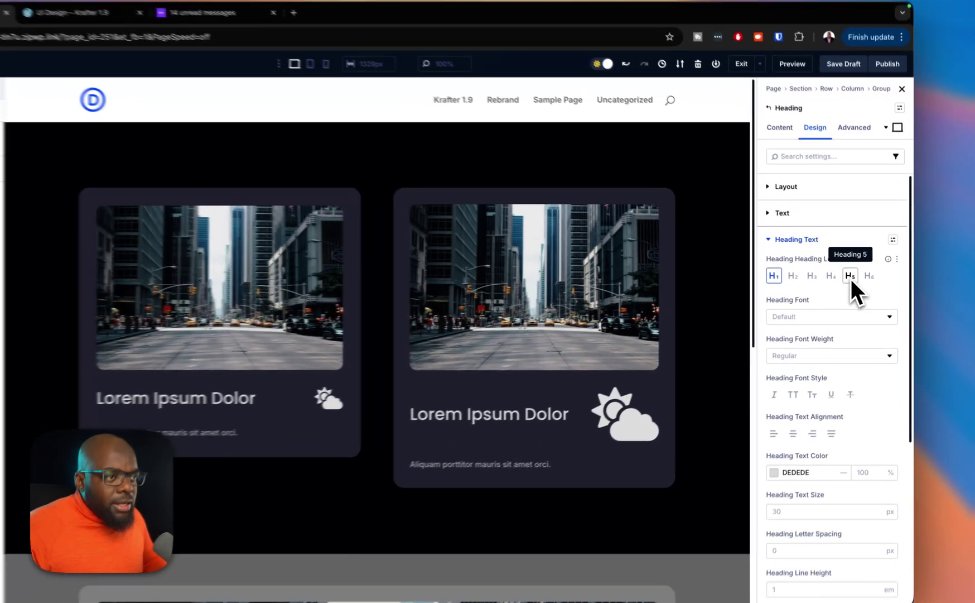
pyautogui.click(857, 281)
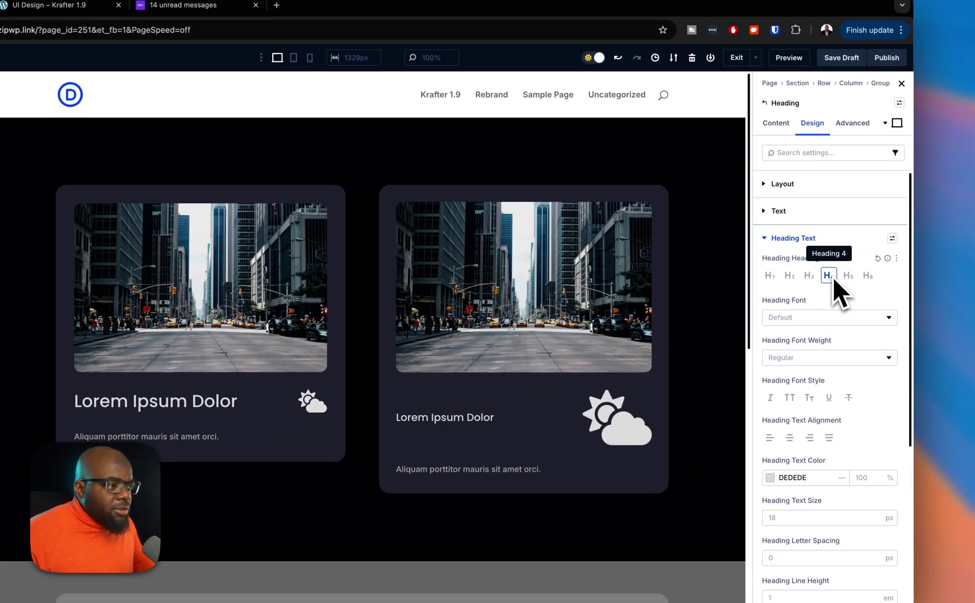
pyautogui.click(832, 276)
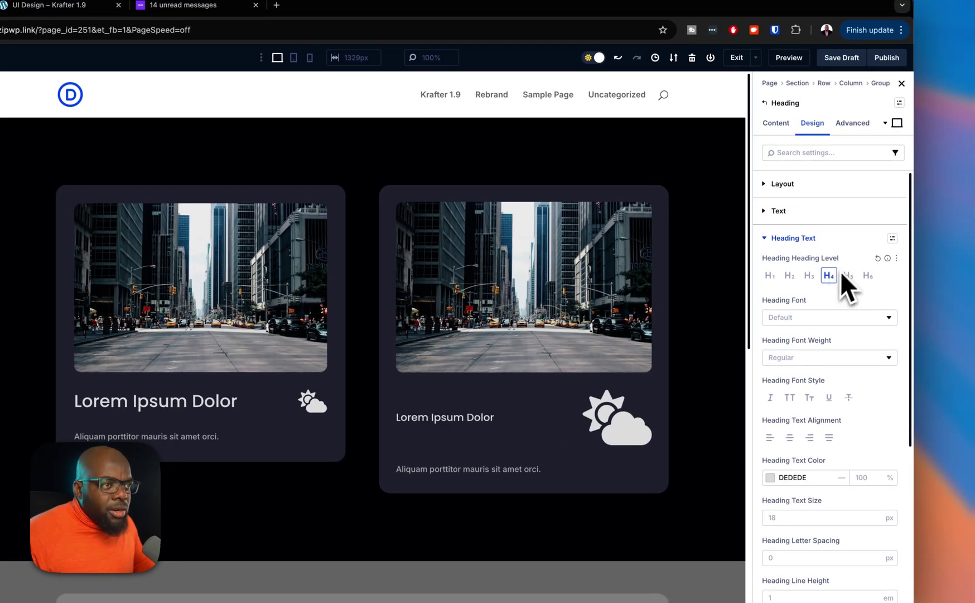
pyautogui.click(895, 239)
pyautogui.click(805, 364)
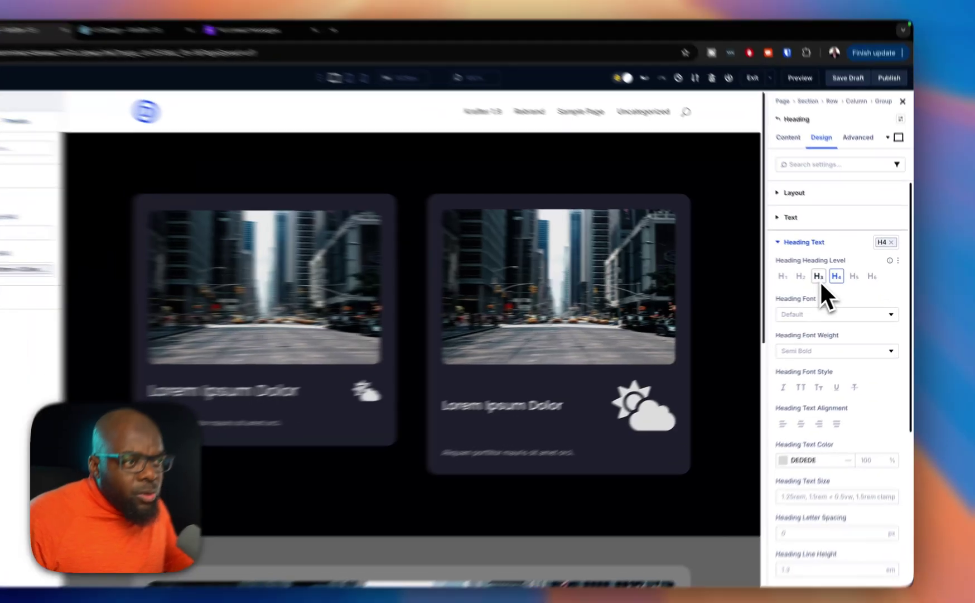
pyautogui.click(833, 278)
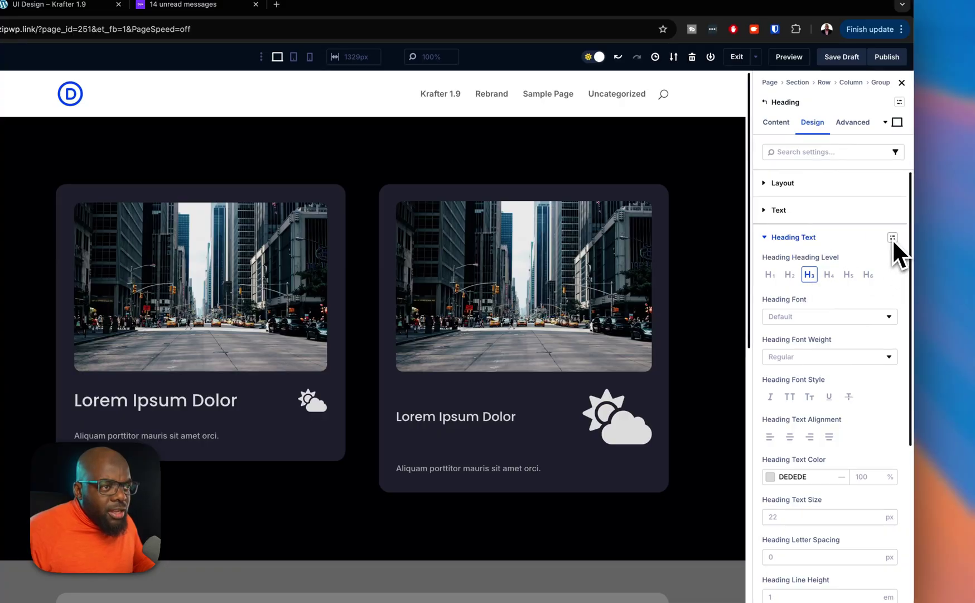
pyautogui.click(892, 239)
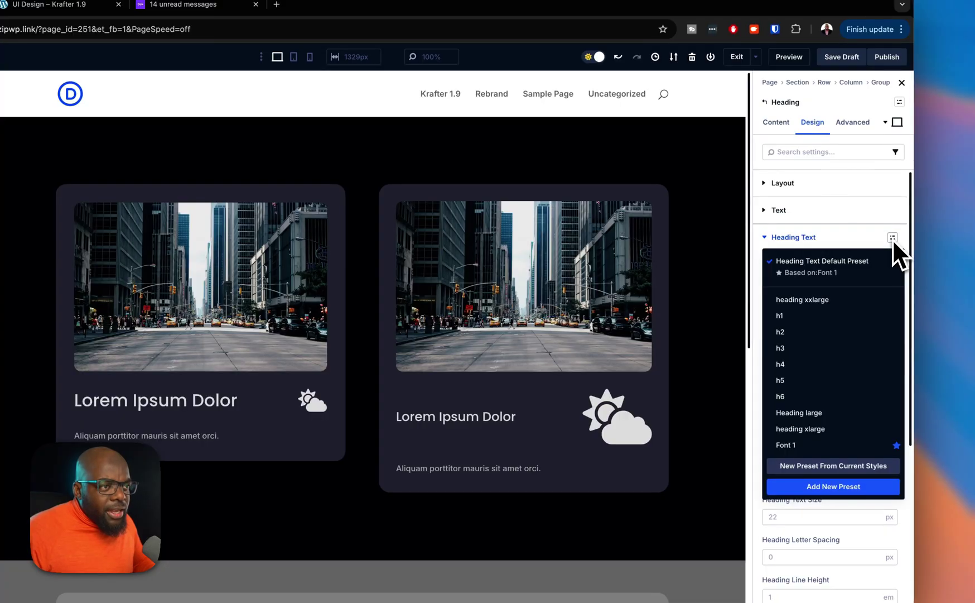
pyautogui.click(812, 353)
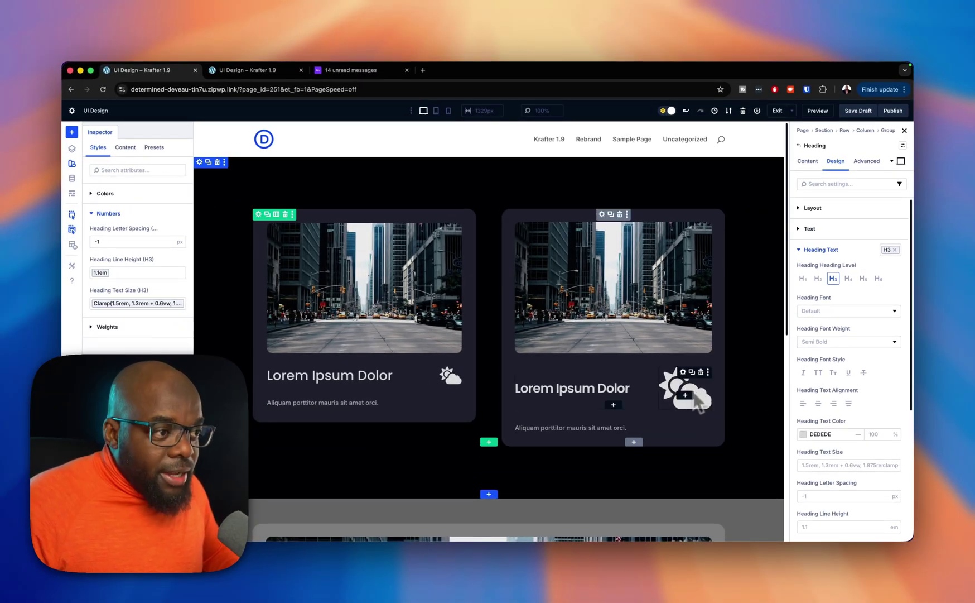
pyautogui.click(692, 390)
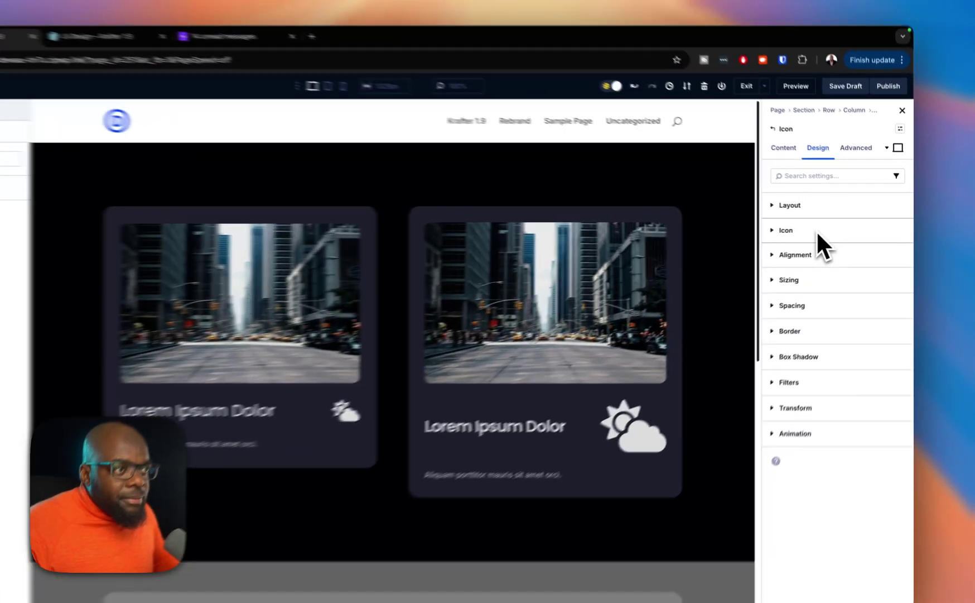
# Set the right card's weather icon size to the Space L global number variable.
pyautogui.click(835, 227)
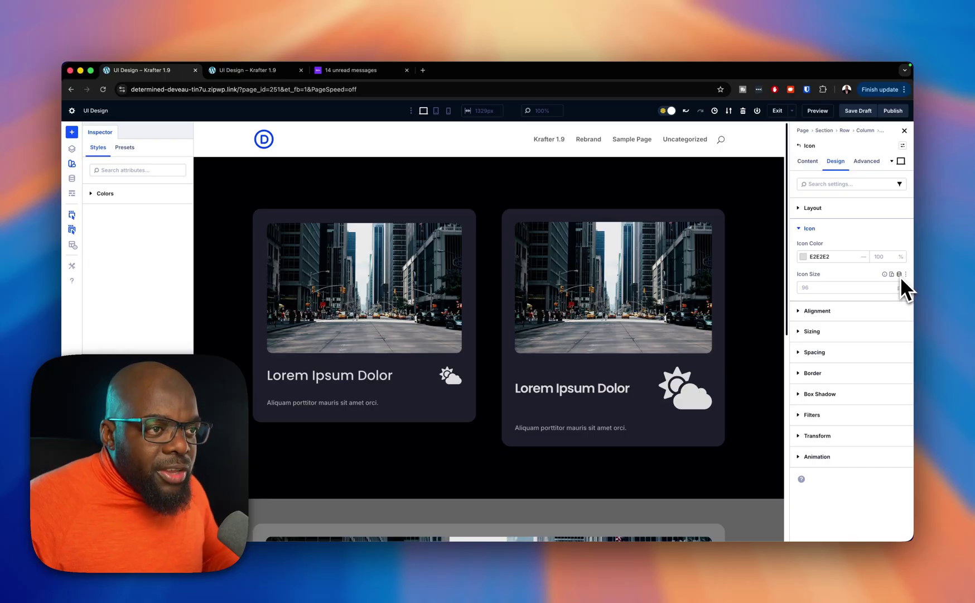
pyautogui.click(899, 274)
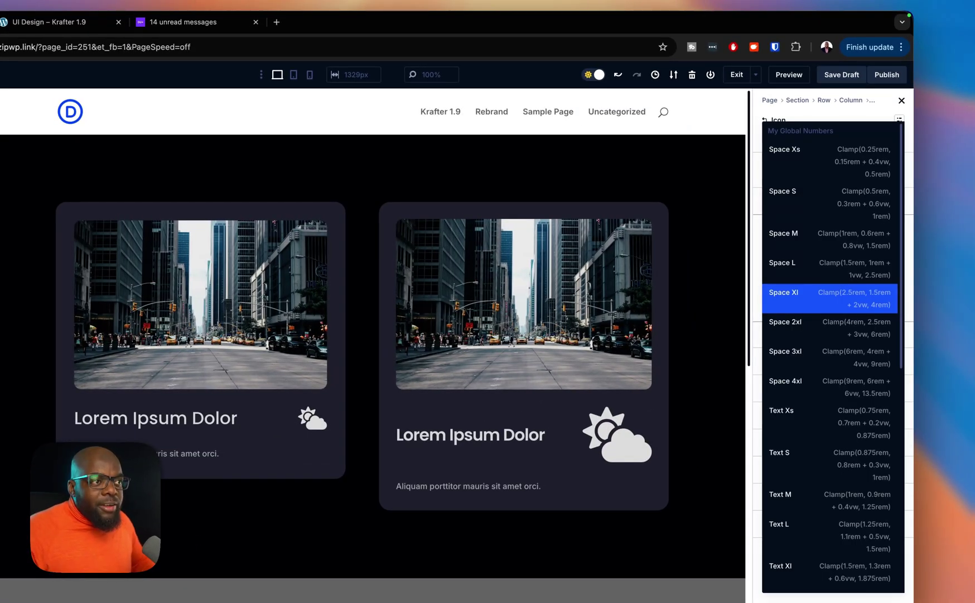
pyautogui.click(868, 268)
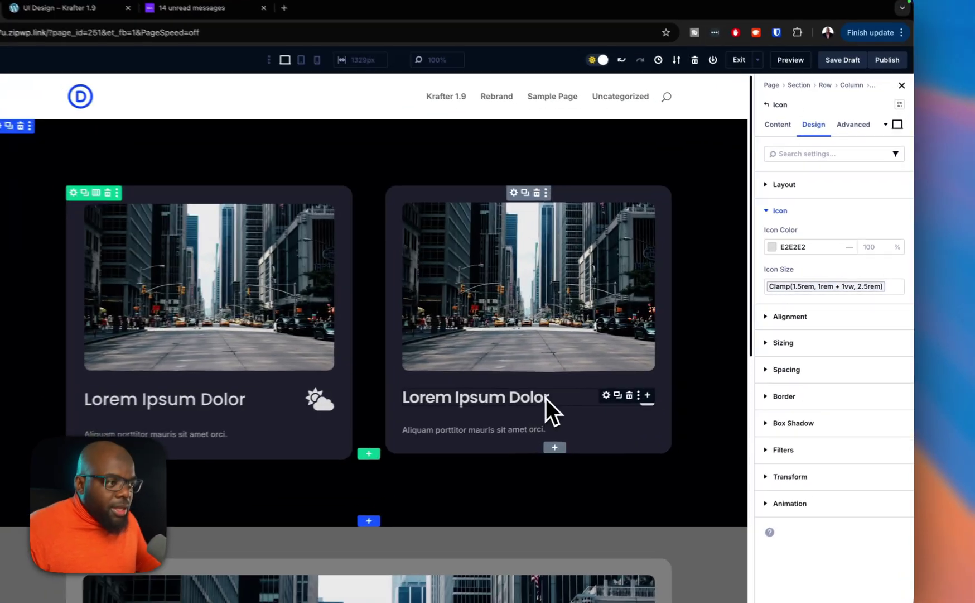
pyautogui.click(626, 374)
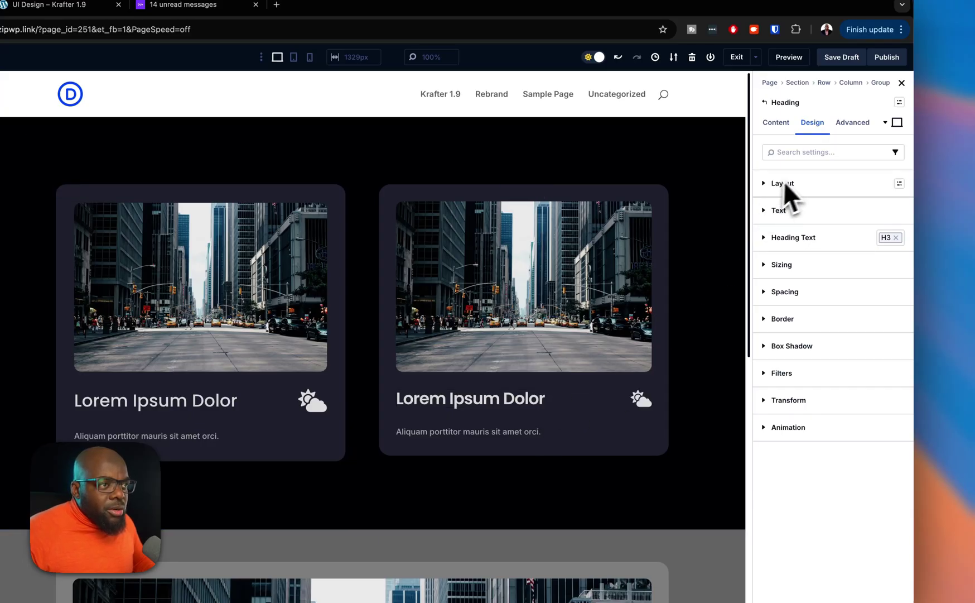
# Assign the body text preset to the right card's description text module.
pyautogui.click(802, 184)
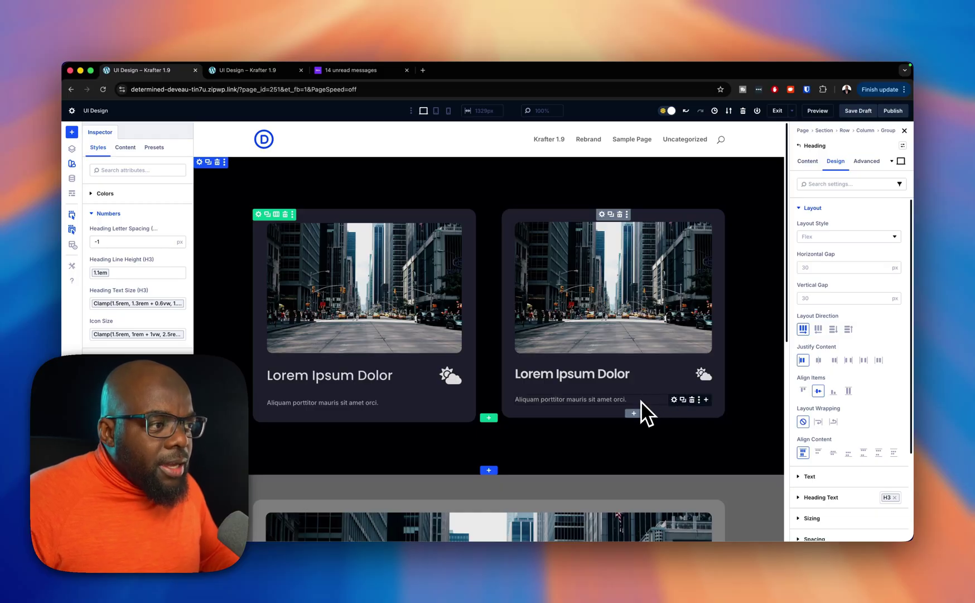
pyautogui.click(674, 400)
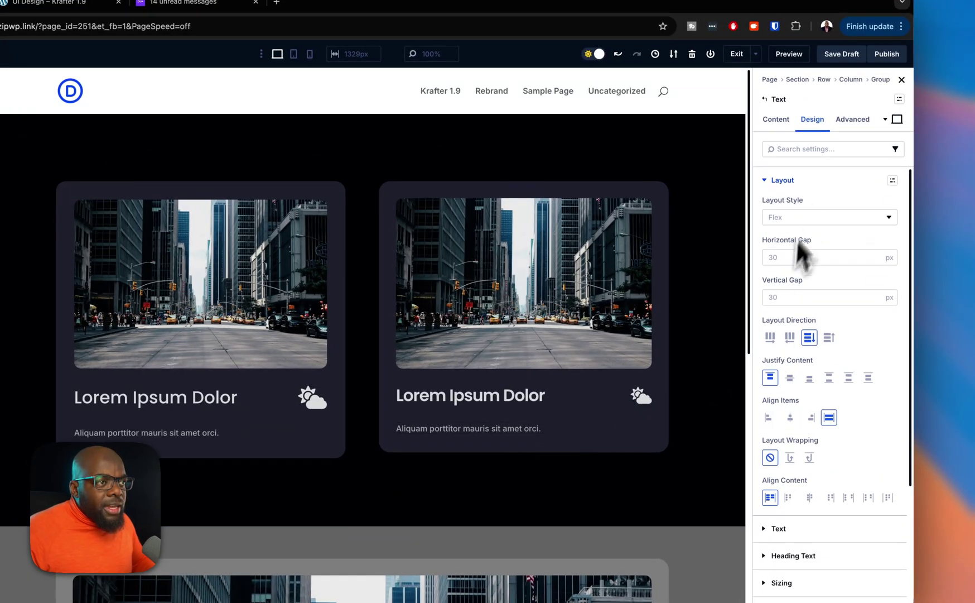
pyautogui.click(766, 181)
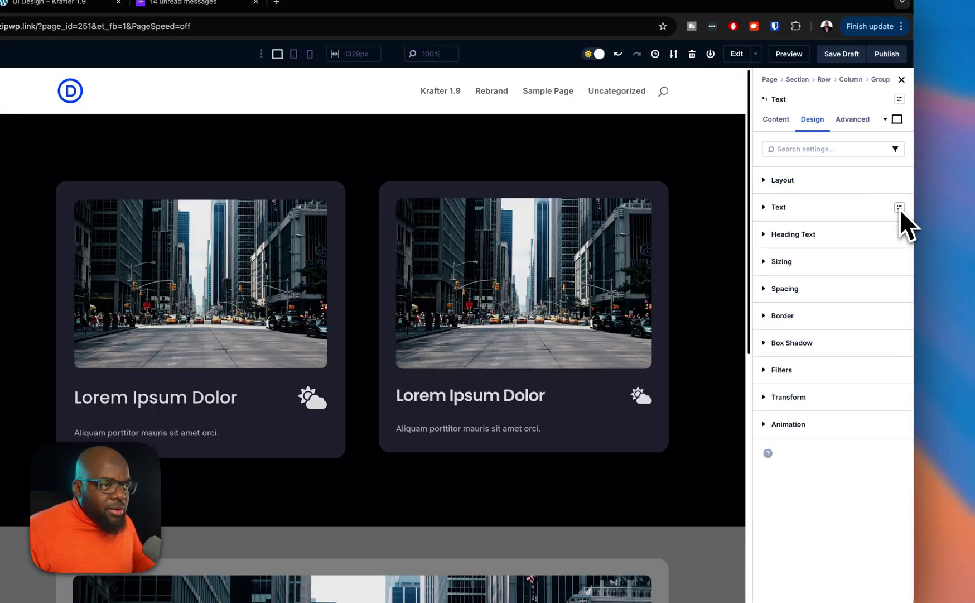
pyautogui.click(900, 208)
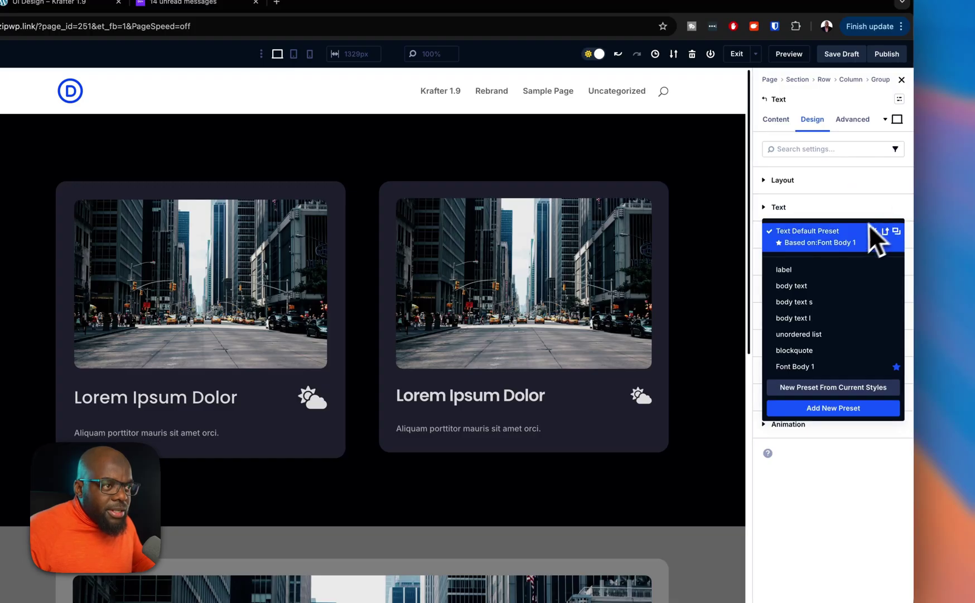
pyautogui.click(792, 286)
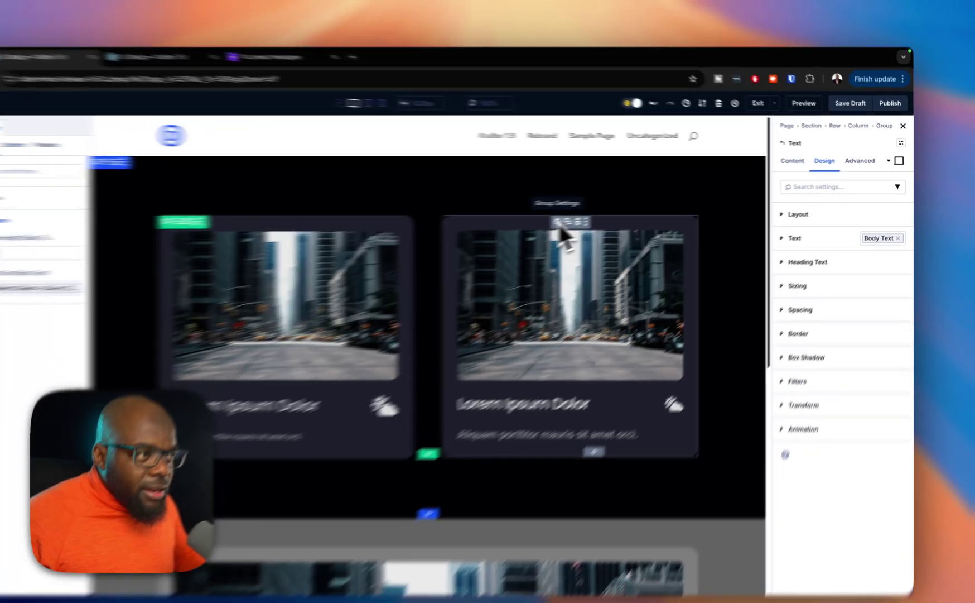
# Assign the gap 0 Layout preset to the right card group so heading and text sit tight.
pyautogui.click(602, 215)
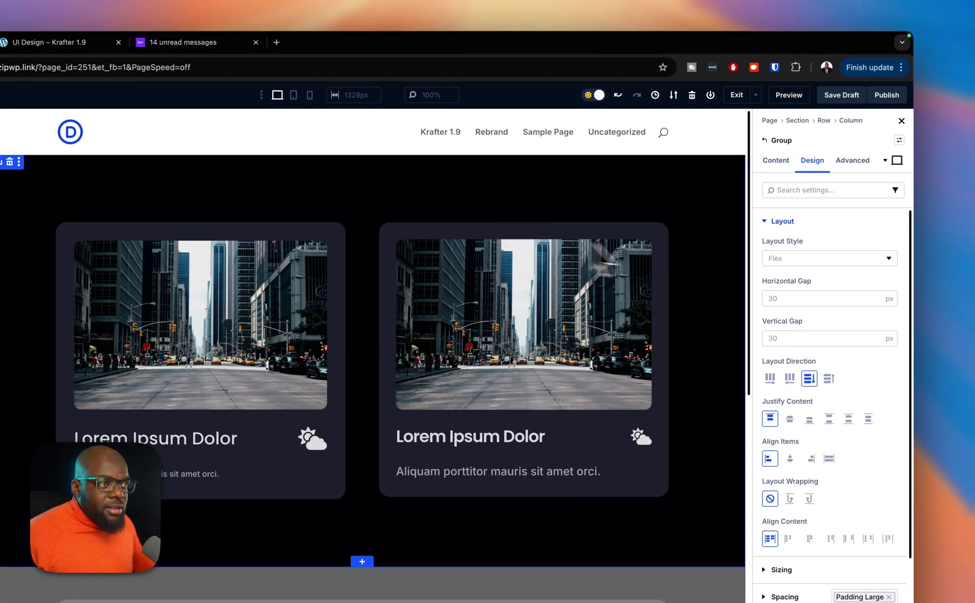
pyautogui.click(768, 222)
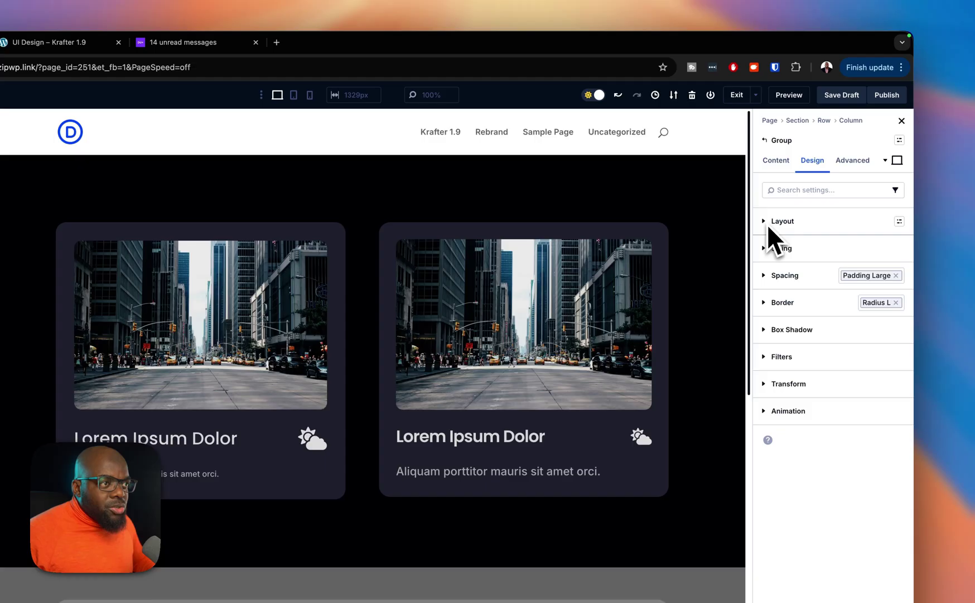
pyautogui.click(900, 222)
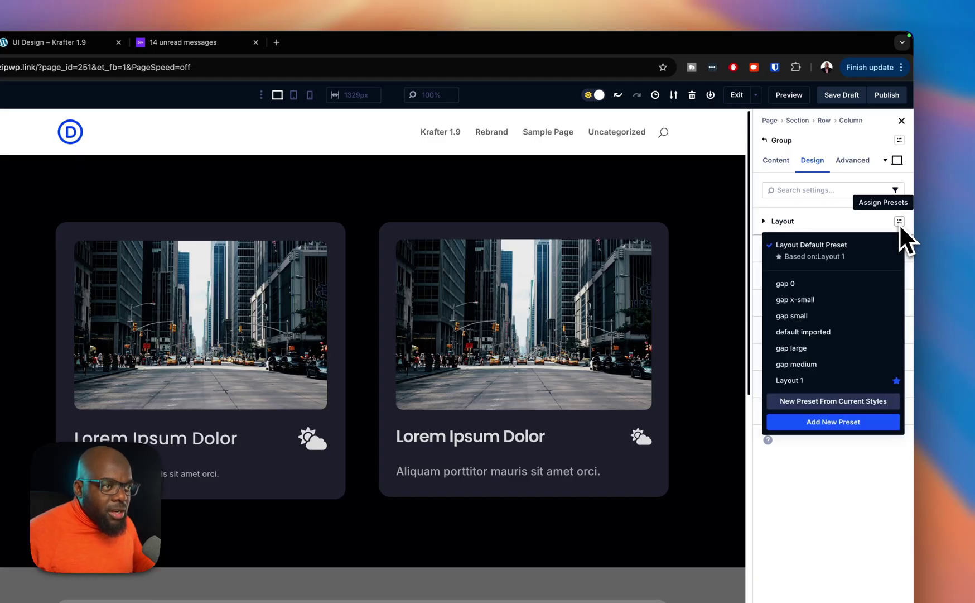
pyautogui.click(831, 285)
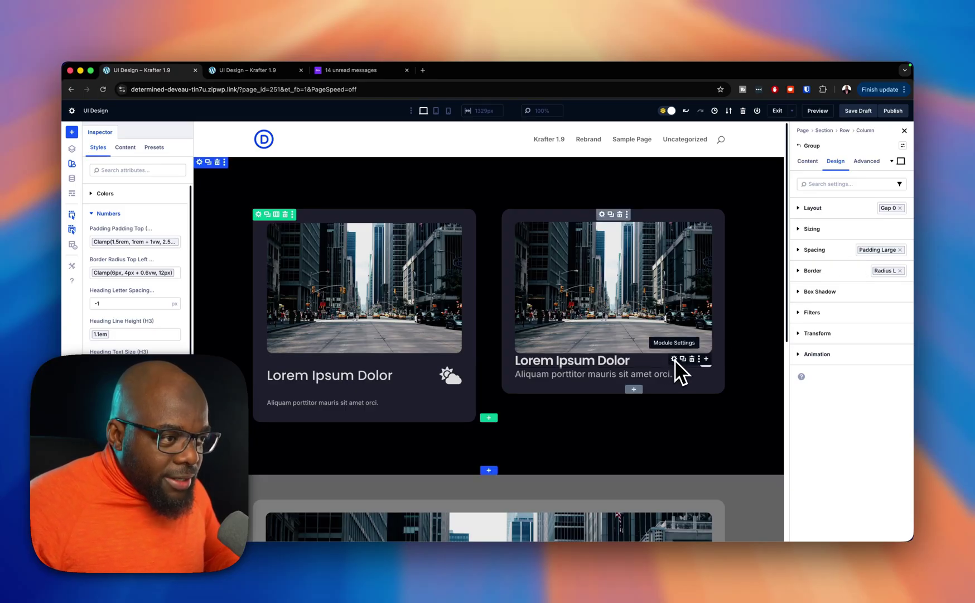
# Apply the 'margin top large' spacing preset to the right card's heading module.
pyautogui.click(675, 359)
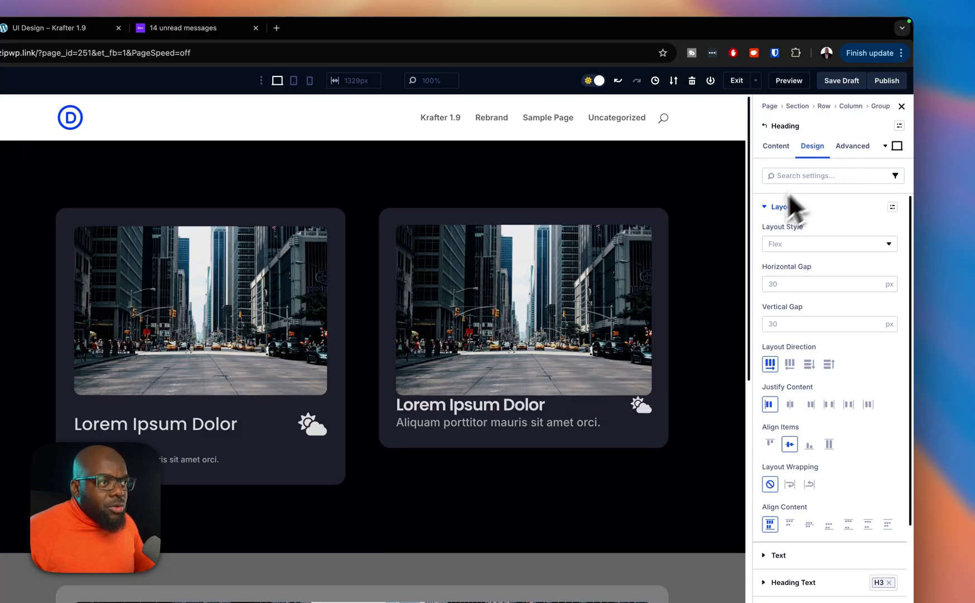
pyautogui.click(767, 208)
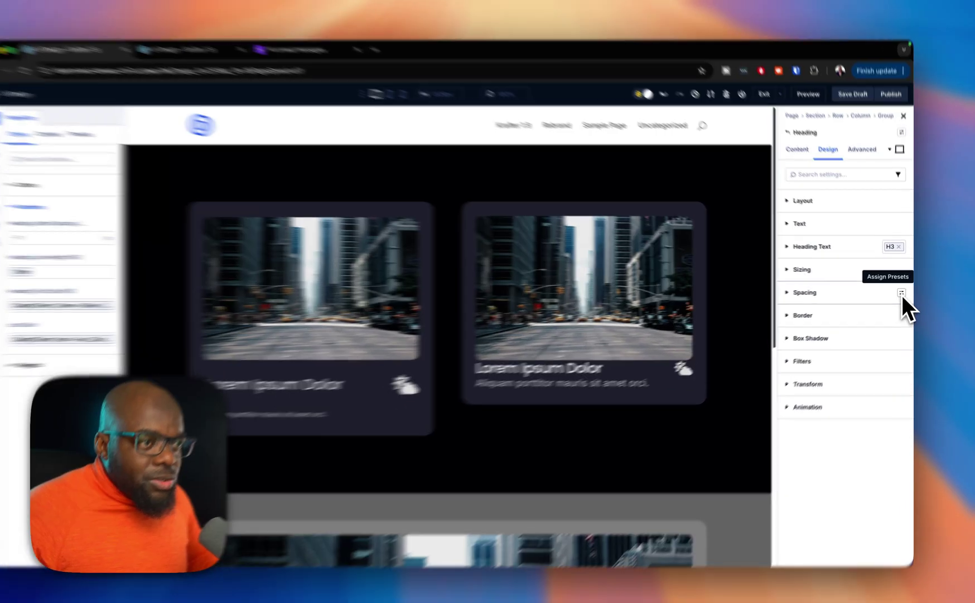
pyautogui.click(902, 291)
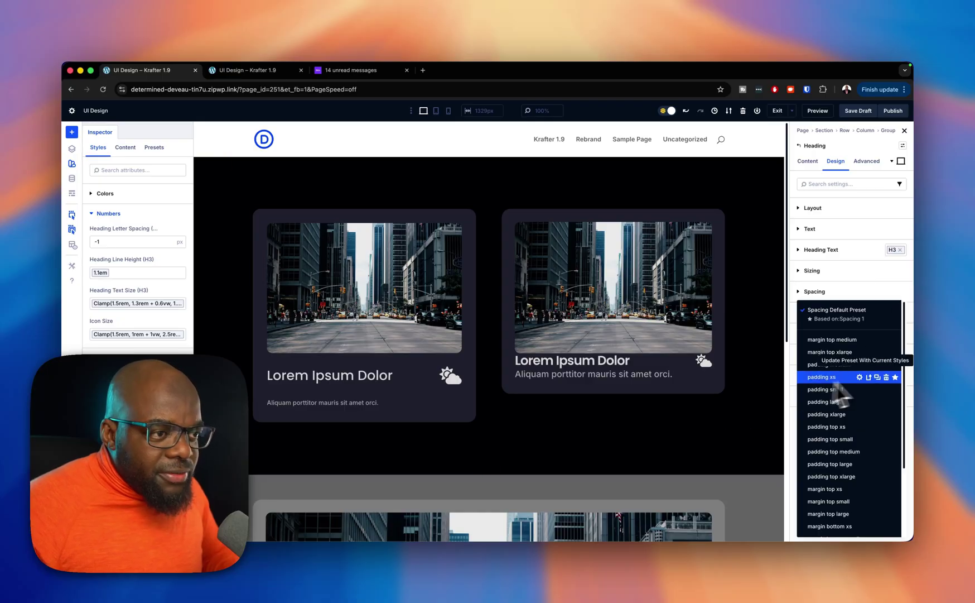
pyautogui.scroll(-1, 867, 488)
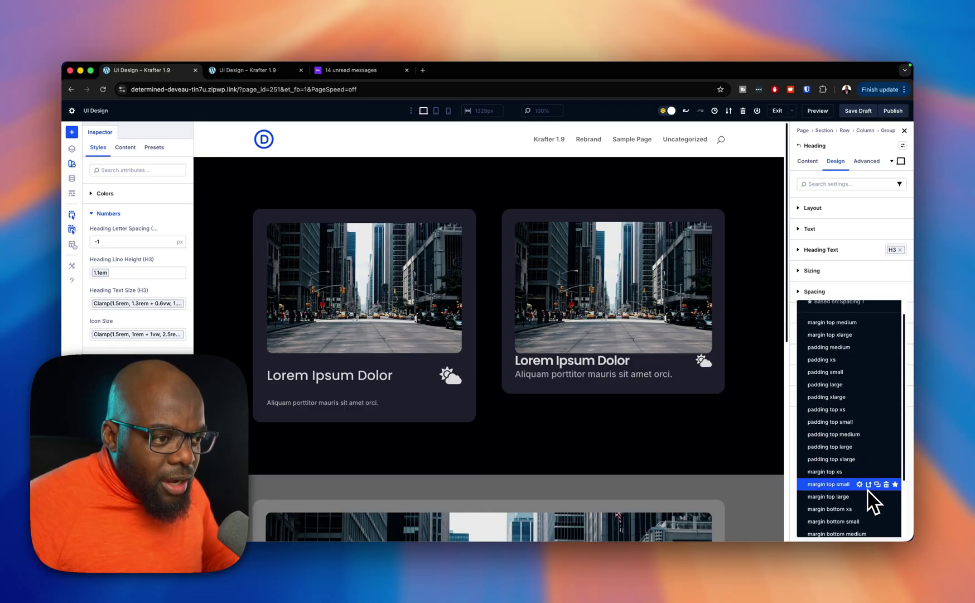
pyautogui.scroll(-1, 868, 489)
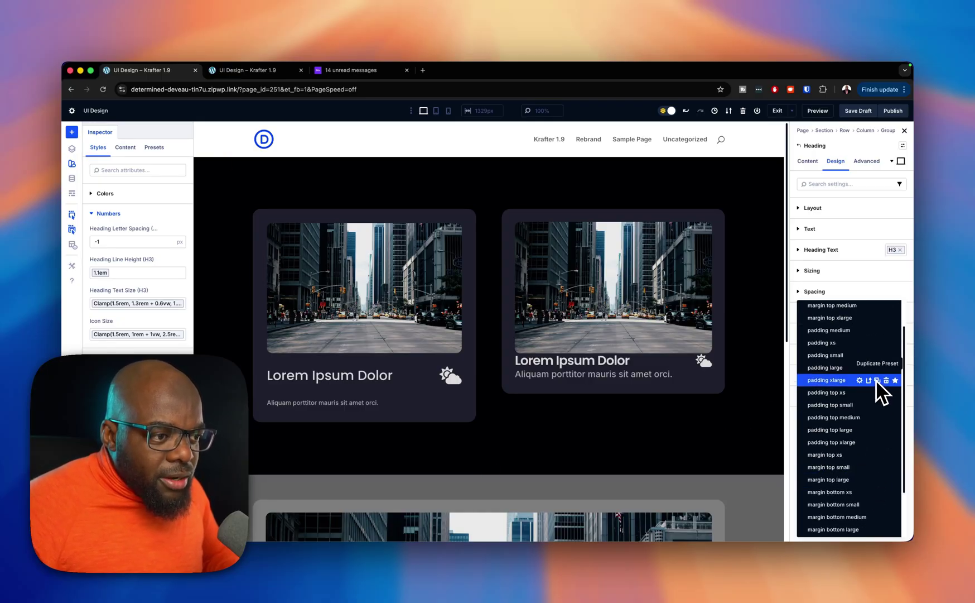
pyautogui.scroll(-1, 876, 380)
pyautogui.scroll(-1, 847, 418)
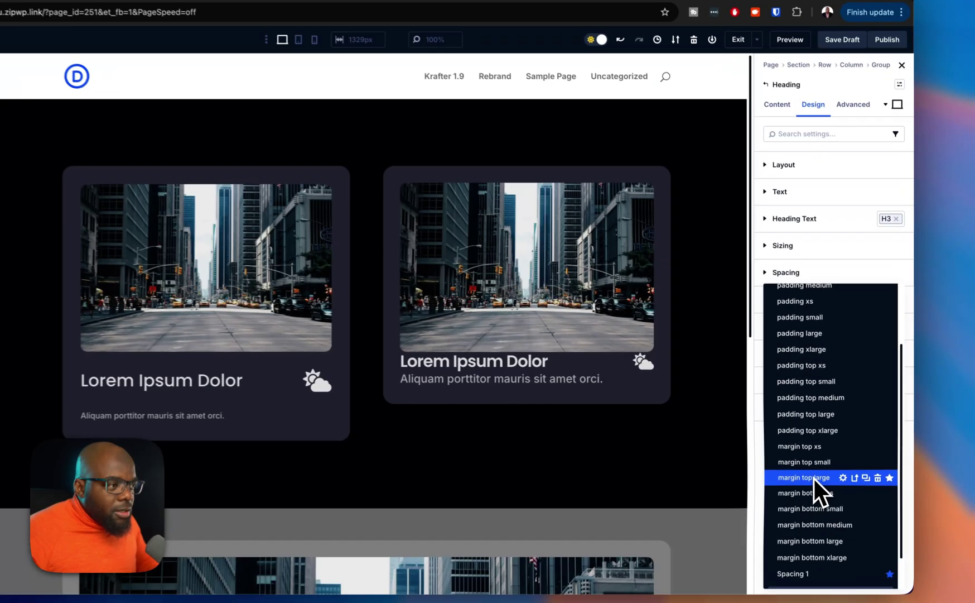
pyautogui.click(836, 450)
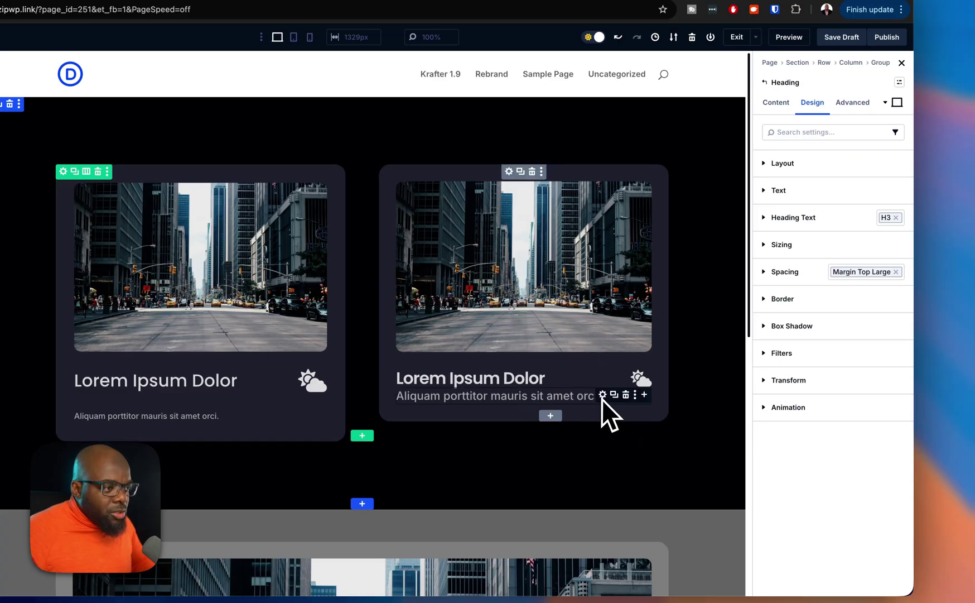
# Apply the 'margin top xs' spacing preset to the right card's body text module.
pyautogui.click(603, 396)
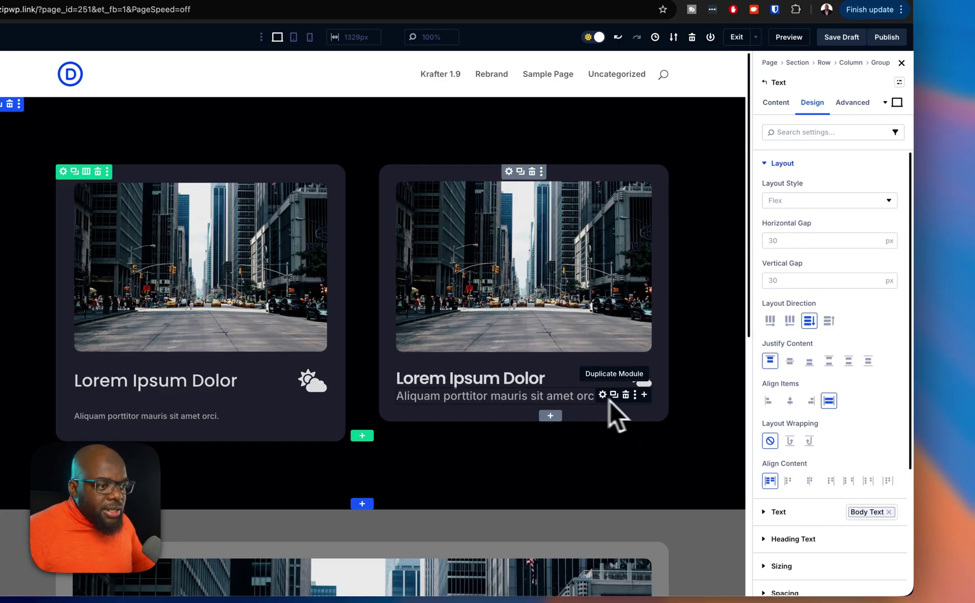
pyautogui.click(767, 167)
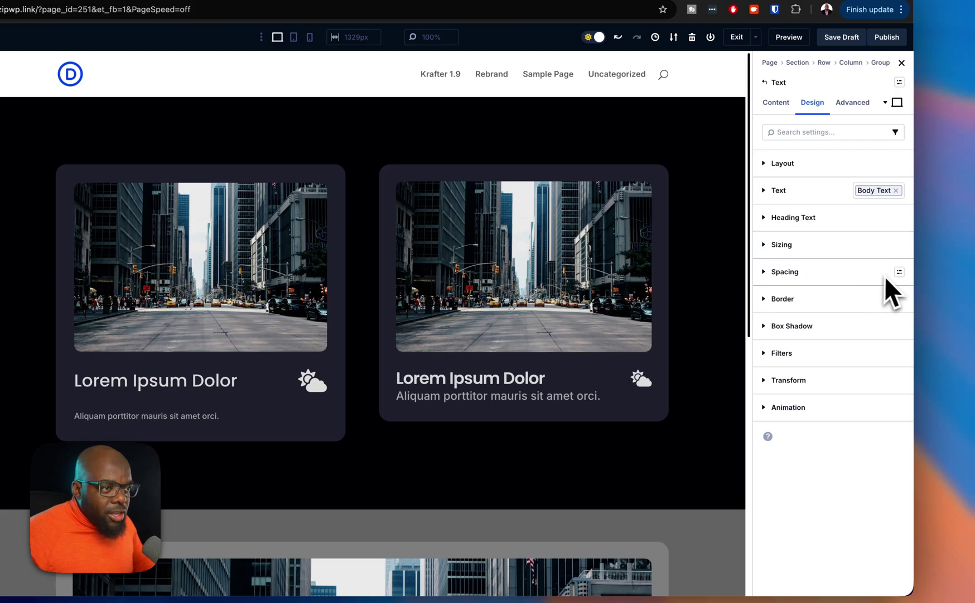
pyautogui.click(899, 272)
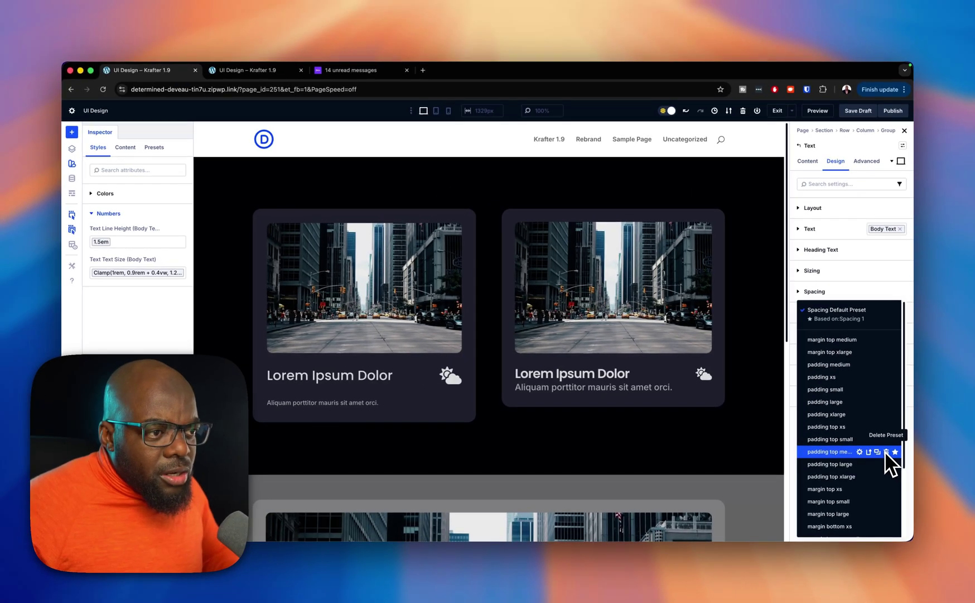
pyautogui.scroll(-3, 875, 475)
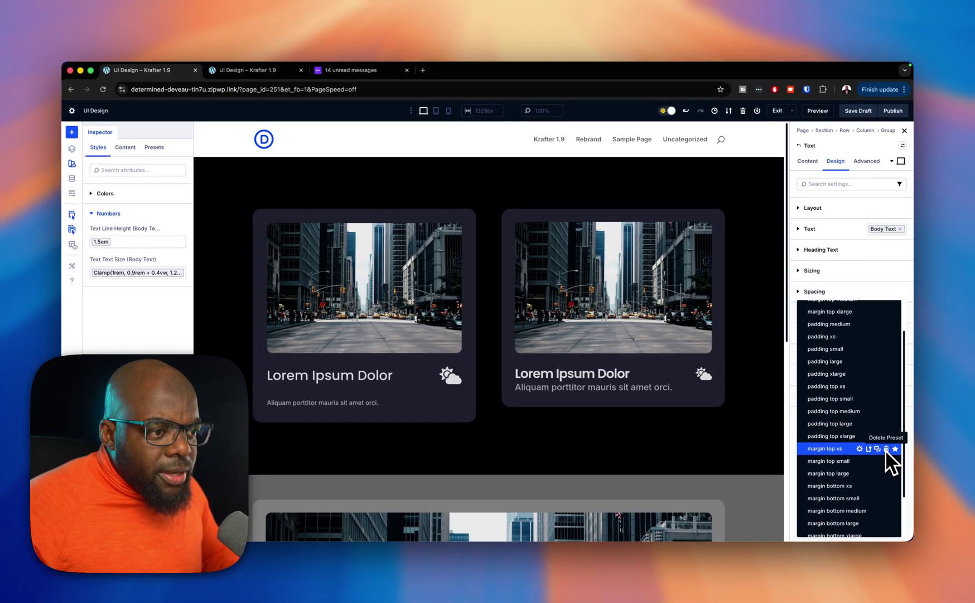
pyautogui.click(828, 441)
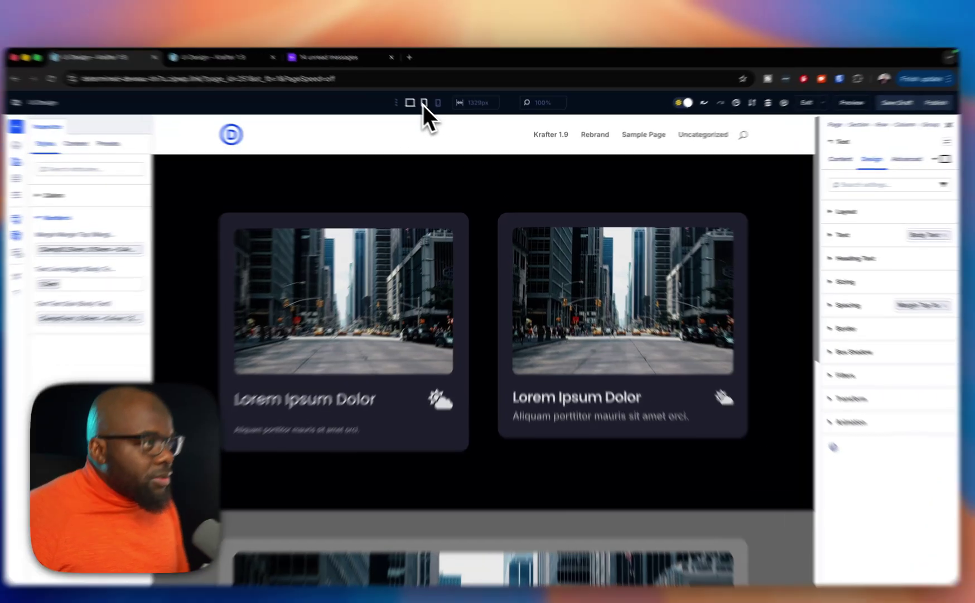
pyautogui.click(436, 110)
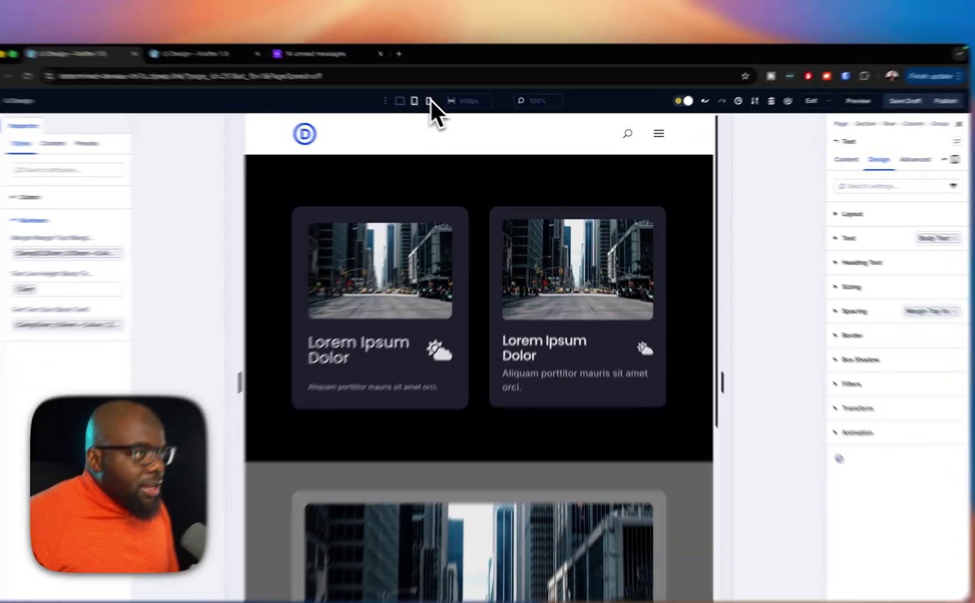
pyautogui.click(449, 111)
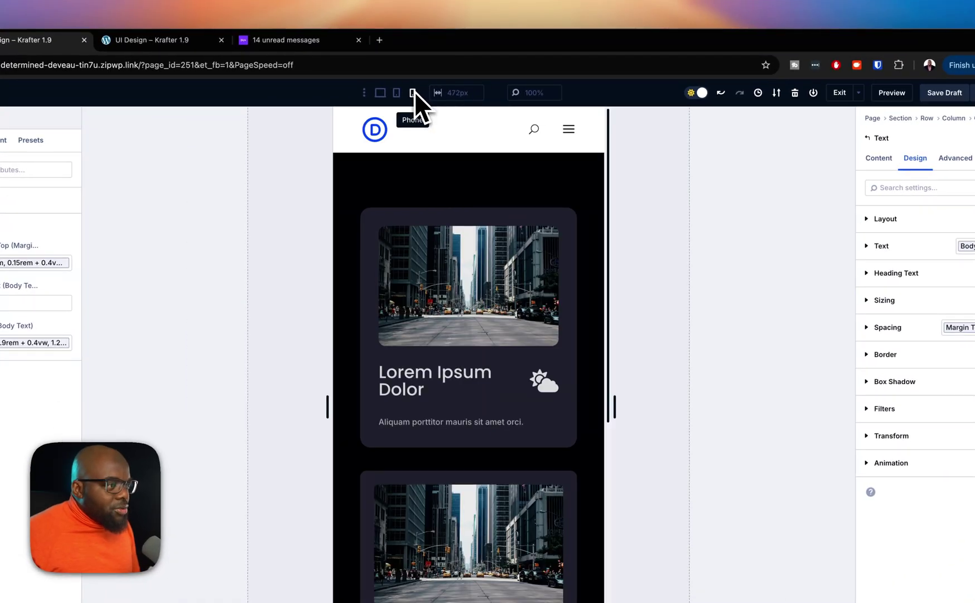
pyautogui.scroll(-3, 555, 421)
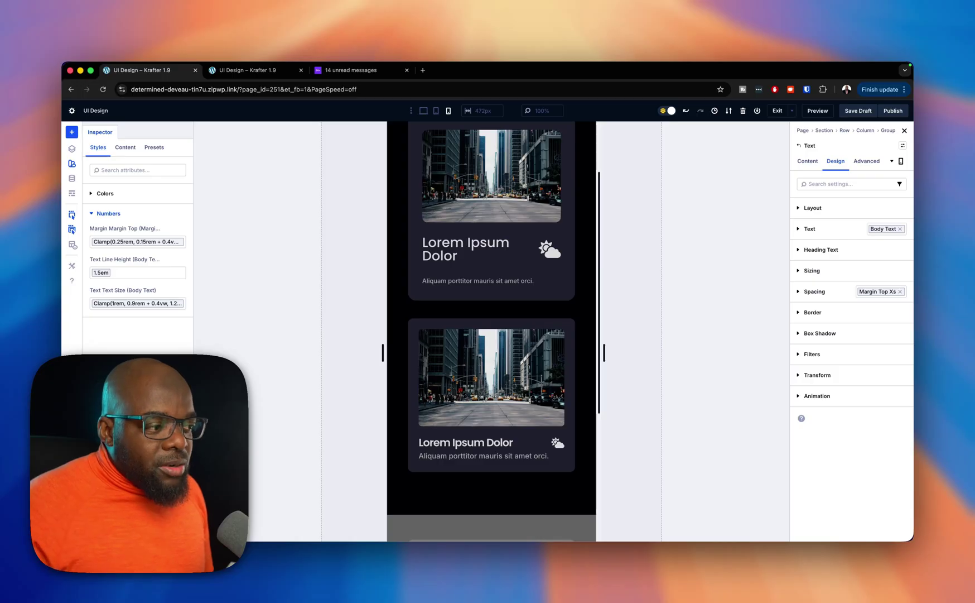
pyautogui.scroll(2, 505, 405)
pyautogui.scroll(3, 591, 260)
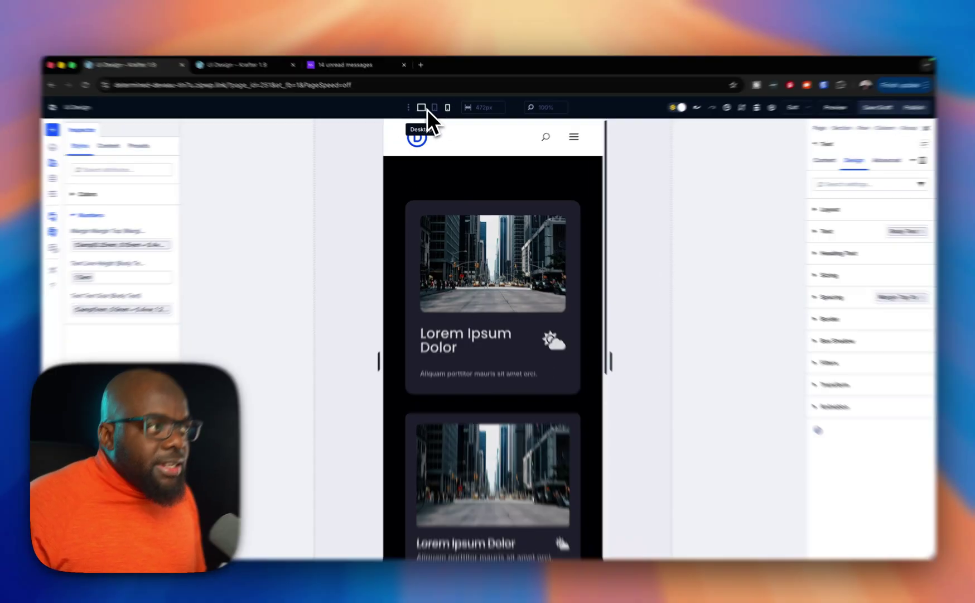
pyautogui.click(423, 110)
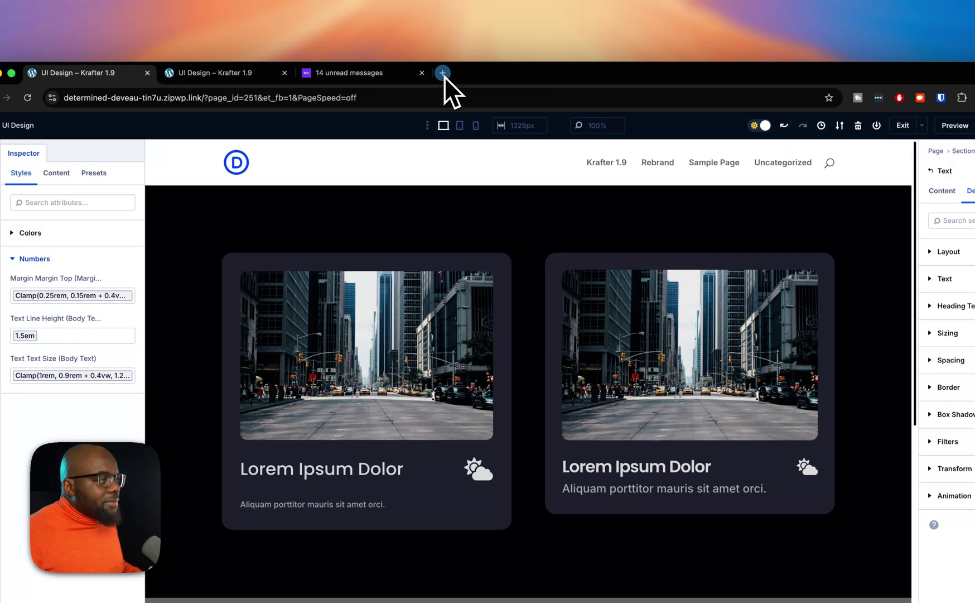
# Go to the Krafter product page from the 'diviuniversity.com/pr' address suggestion in a new tab.
pyautogui.click(422, 70)
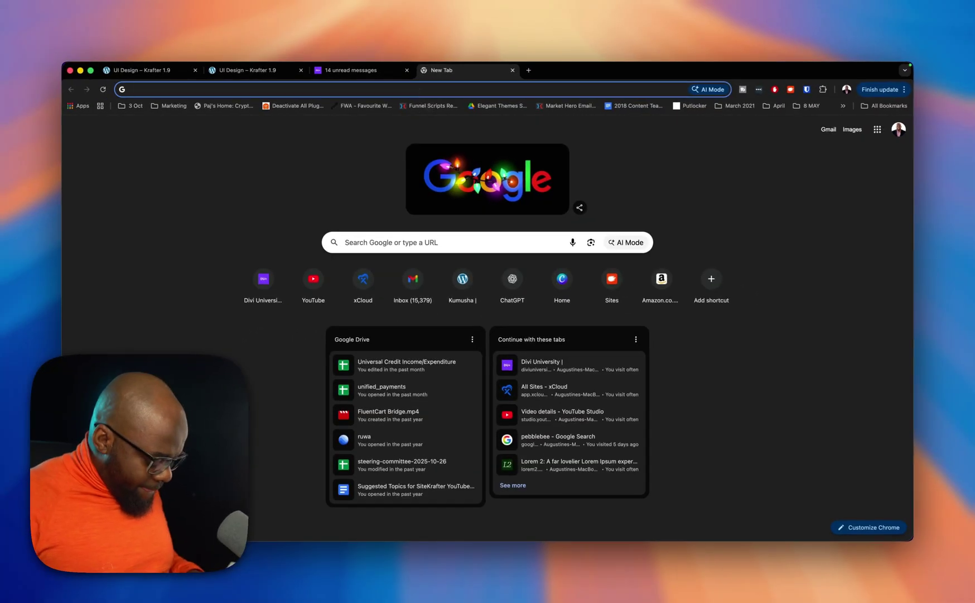
pyautogui.write('divi')
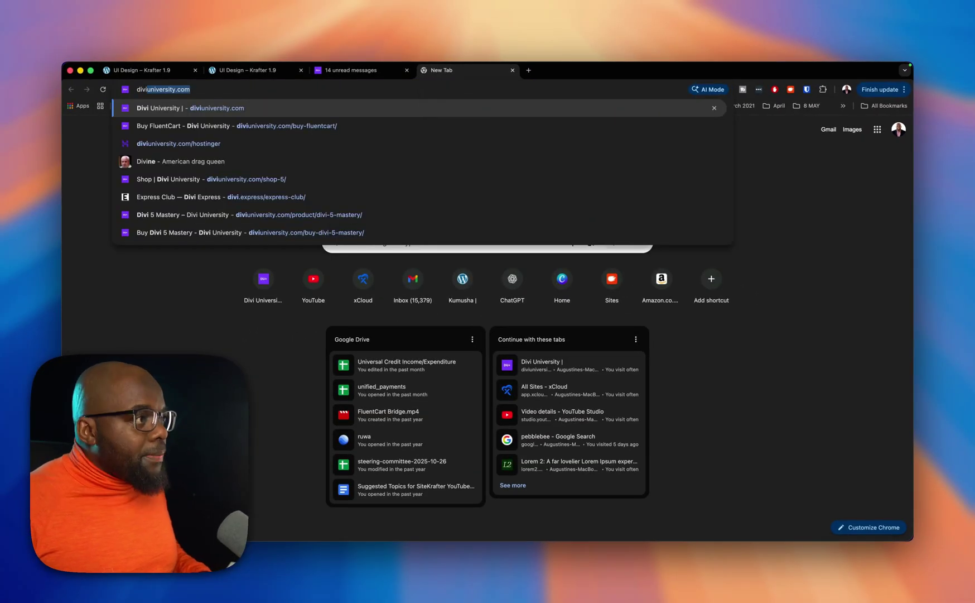
pyautogui.write('university.com/product/divi-5-mastery')
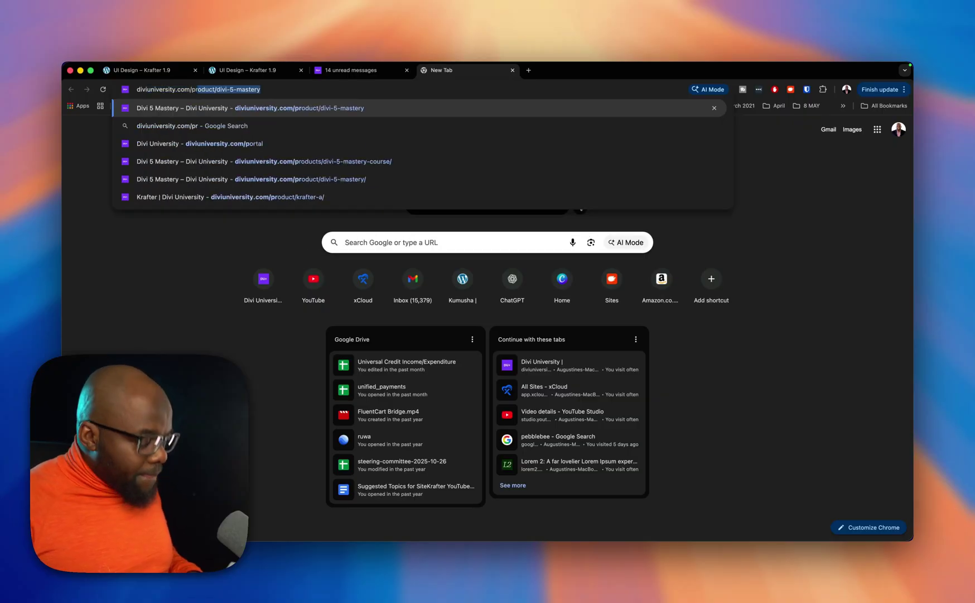
pyautogui.click(362, 196)
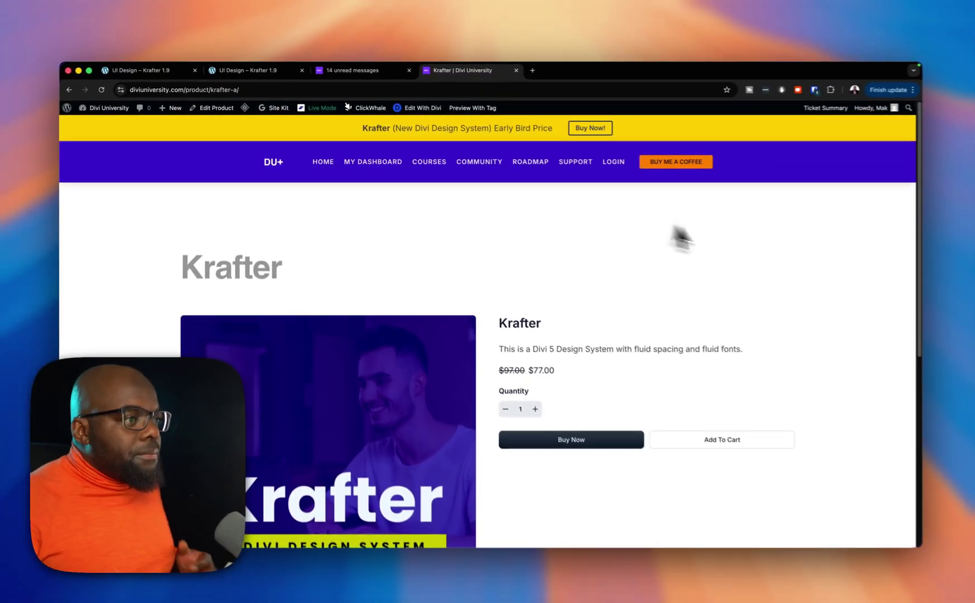
pyautogui.scroll(-2, 846, 304)
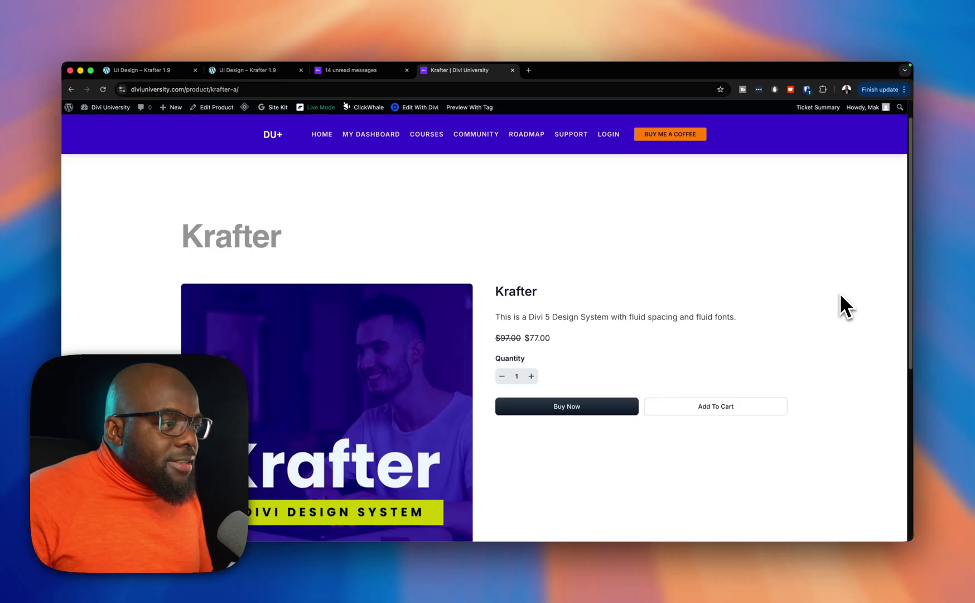